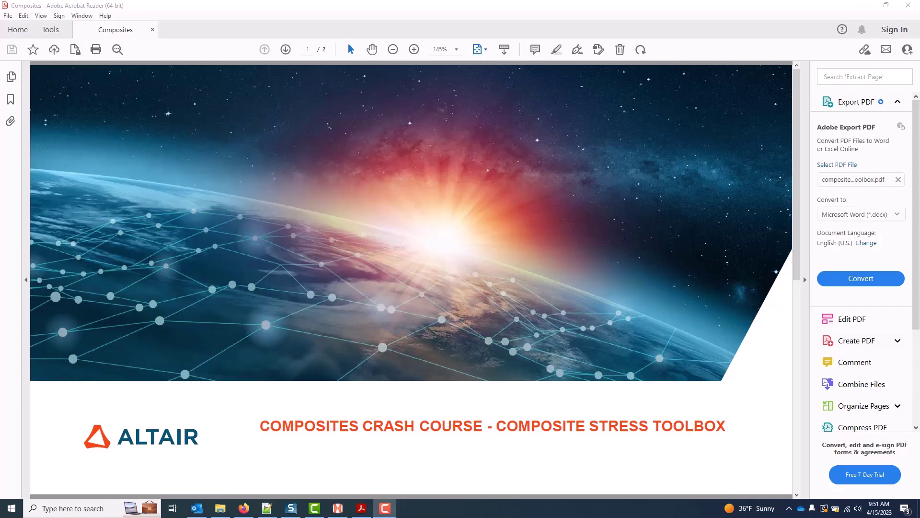
Scroll the Composites PDF from the Composite Stress Toolbox title slide down to page 2.
{"action": "scroll", "coordinate": [197, 216], "scroll_direction": "down", "scroll_amount": 2}
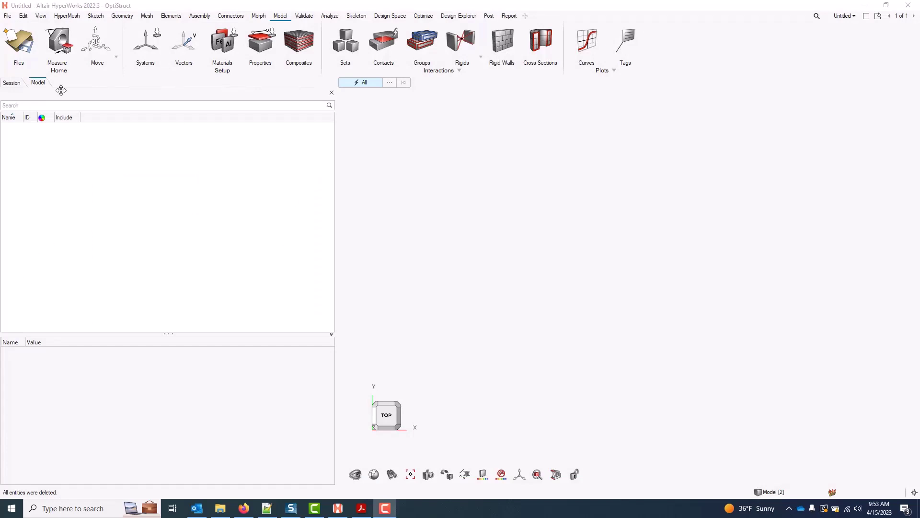
Open the HyperMesh model hat_complete.hm from the data folder.
{"action": "left_click", "coordinate": [8, 16]}
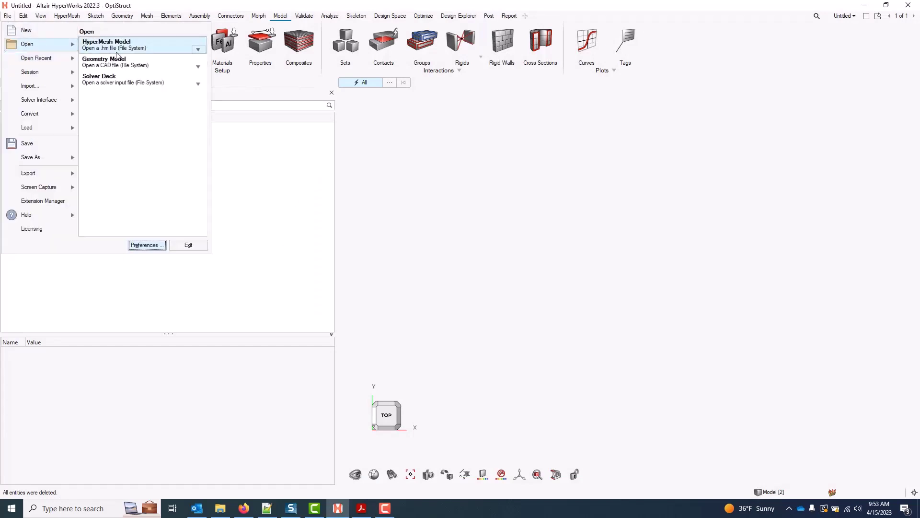
{"action": "left_click", "coordinate": [205, 105]}
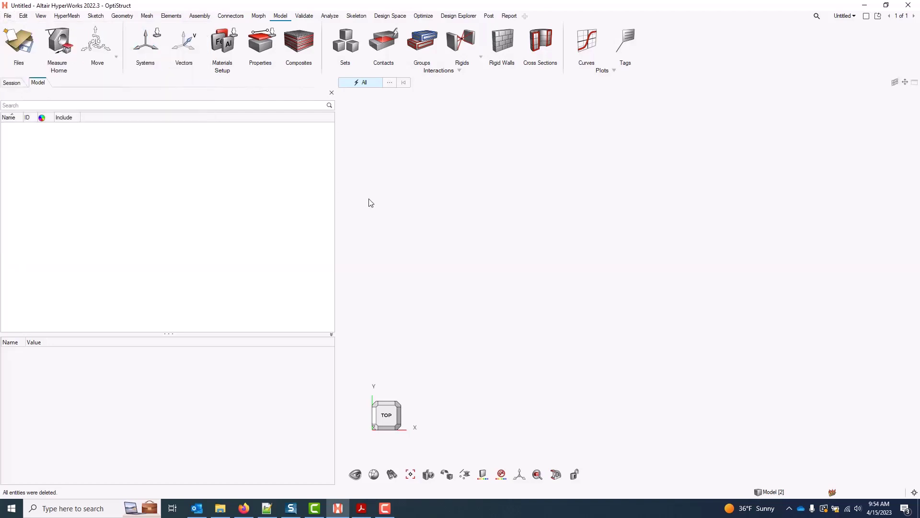
{"action": "left_click", "coordinate": [293, 139]}
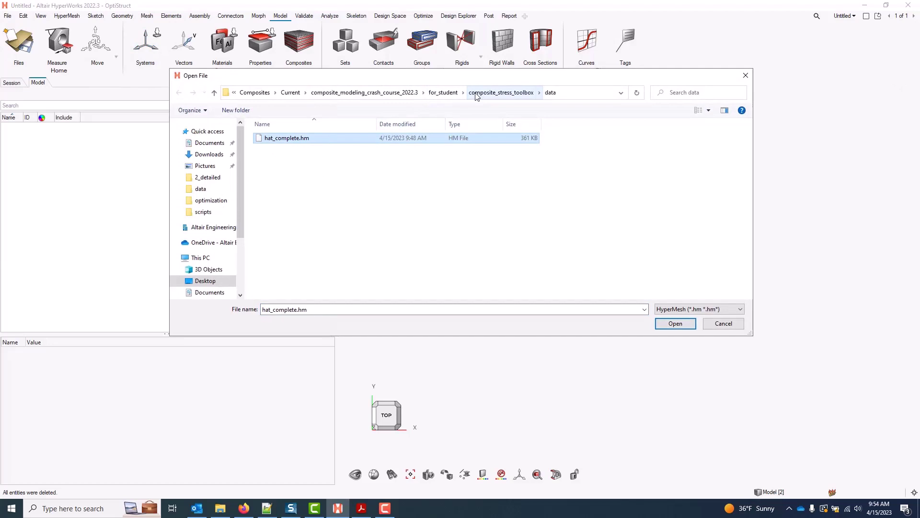
{"action": "left_click", "coordinate": [688, 327]}
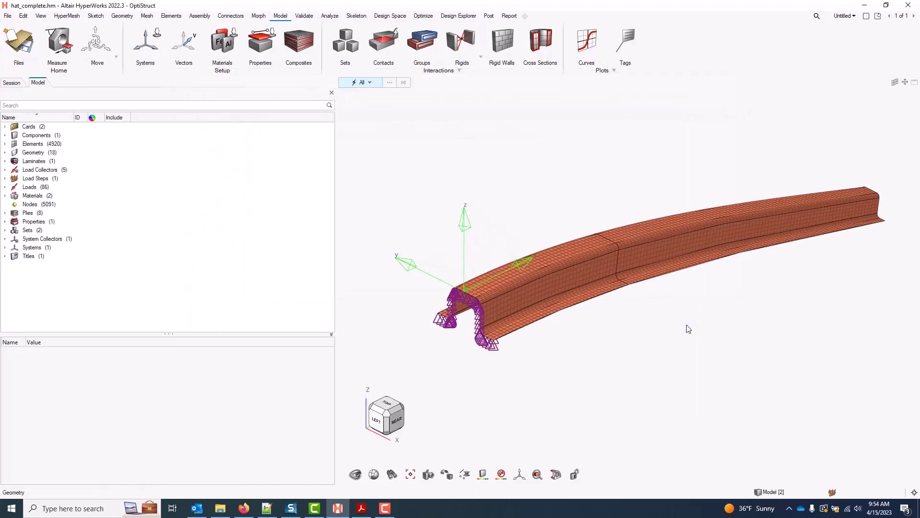
Analyze the carbon_epoxy material's engineering constants from the Composites browser and float the result viewer.
{"action": "left_click", "coordinate": [300, 44]}
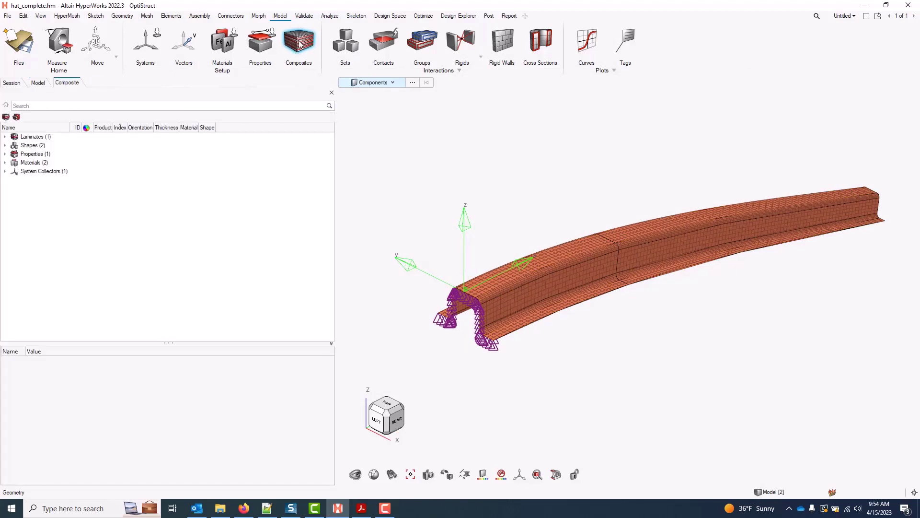
{"action": "key", "text": "F10"}
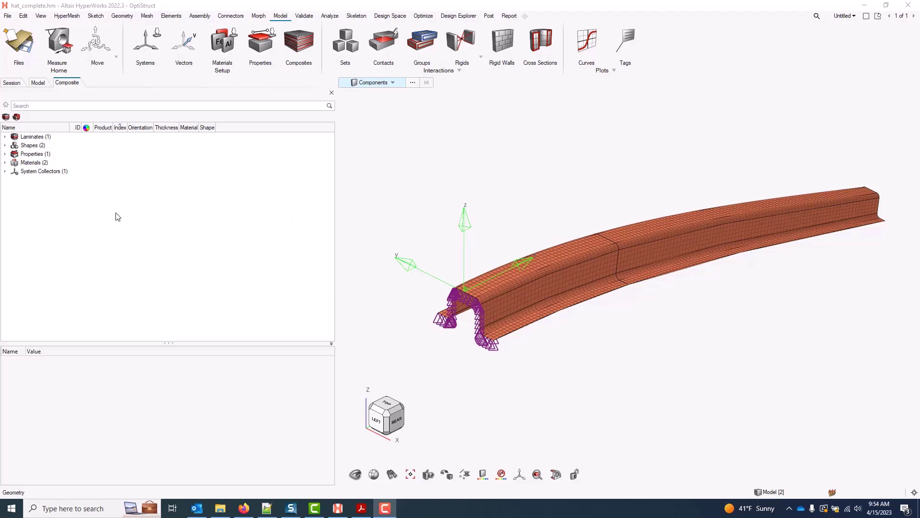
{"action": "left_click", "coordinate": [6, 163]}
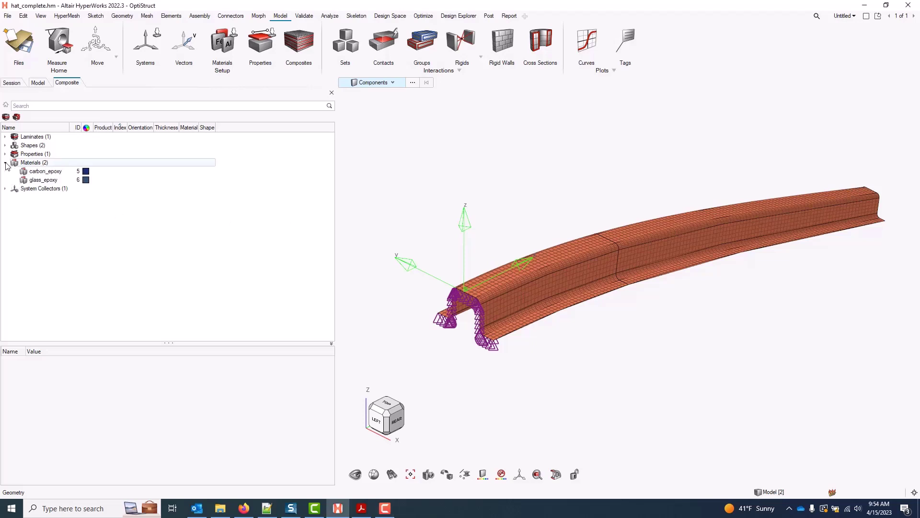
{"action": "left_click", "coordinate": [57, 172]}
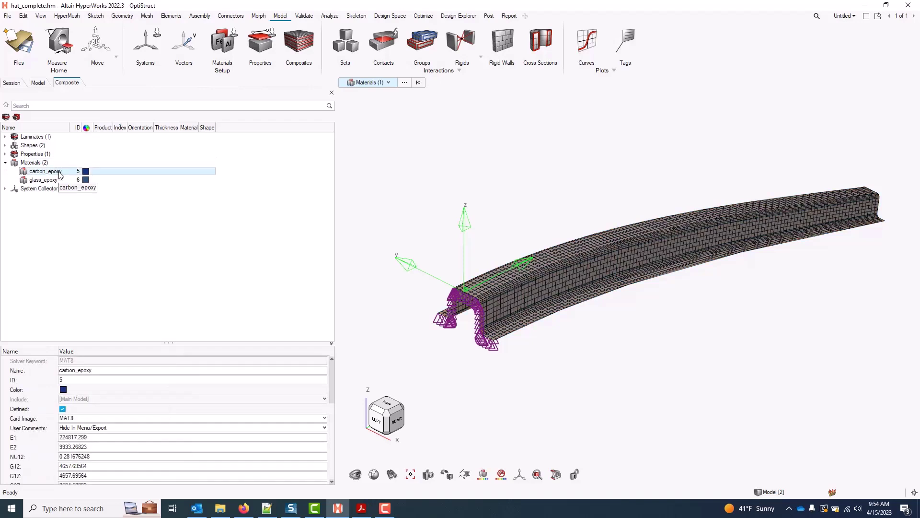
{"action": "right_click", "coordinate": [59, 174]}
{"action": "mouse_move", "coordinate": [91, 207]}
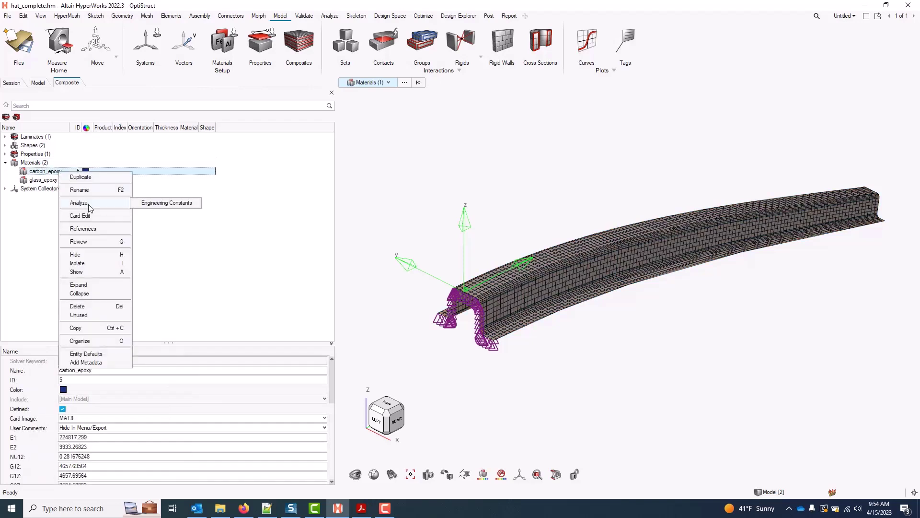
{"action": "left_click", "coordinate": [174, 203]}
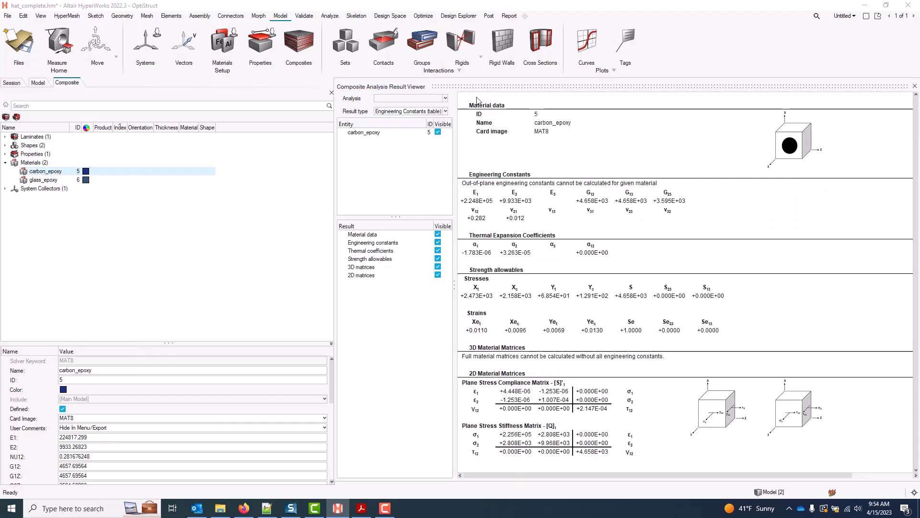
{"action": "left_click_drag", "start_coordinate": [488, 85], "coordinate": [467, 78]}
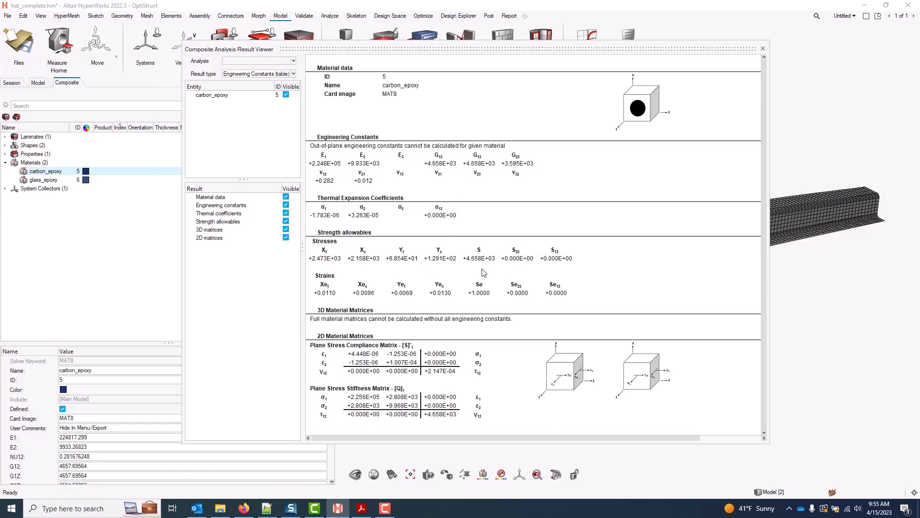
Switch the viewer to the Engineering Constants plot and toggle carbon_epoxy's E_x curve on, then off.
{"action": "left_click", "coordinate": [293, 74]}
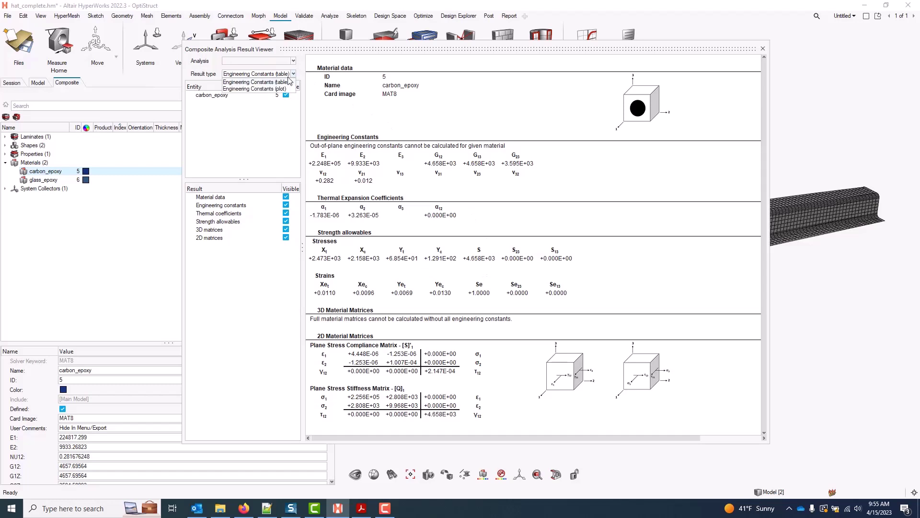
{"action": "left_click", "coordinate": [280, 89]}
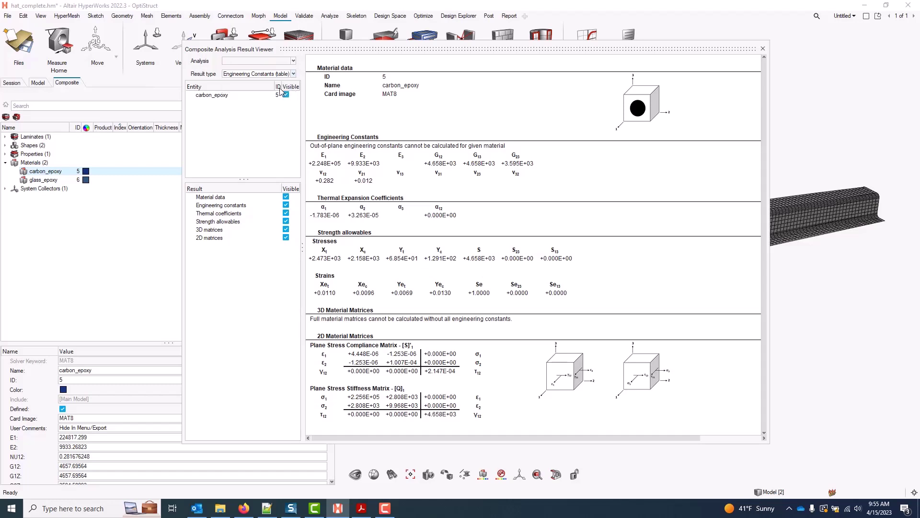
{"action": "left_click", "coordinate": [286, 197]}
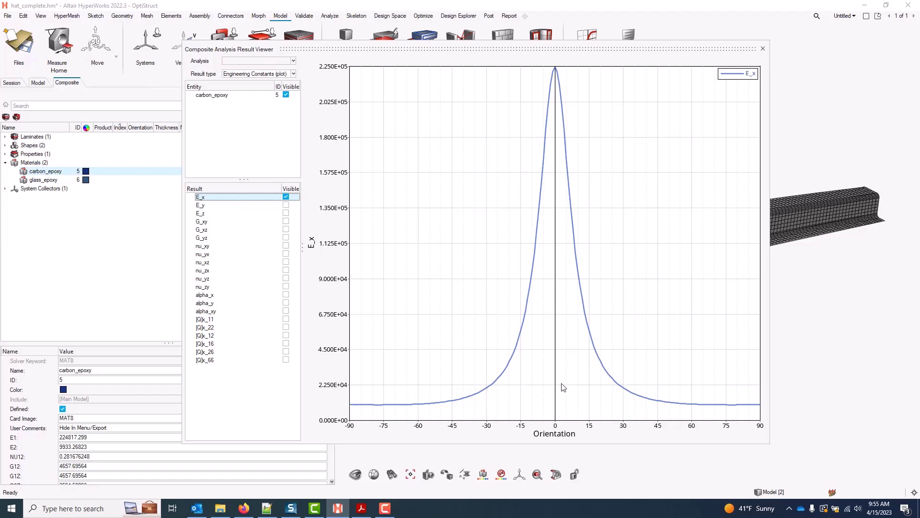
{"action": "left_click", "coordinate": [286, 197]}
Close the viewer and analyze engineering constants for the laminate's fiberglass_1 ply.
{"action": "left_click", "coordinate": [763, 48]}
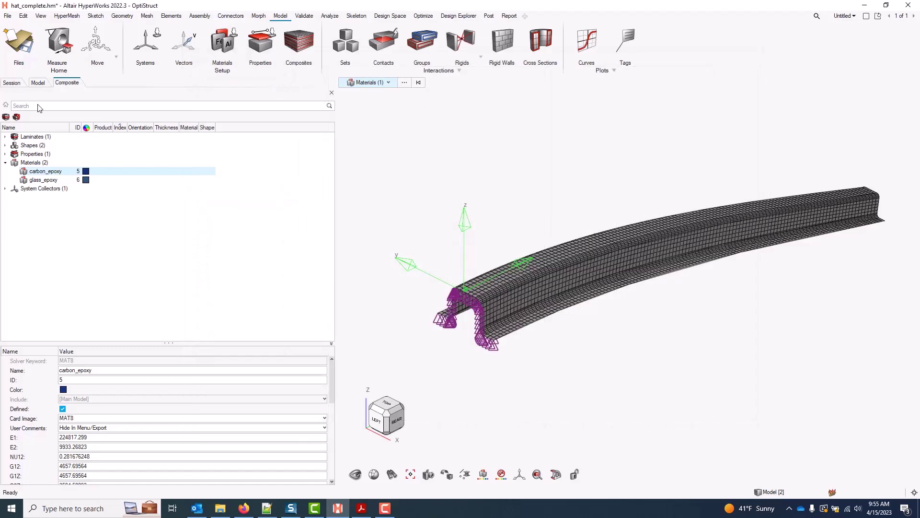
{"action": "left_click", "coordinate": [5, 137]}
{"action": "left_click", "coordinate": [15, 146]}
{"action": "left_click", "coordinate": [53, 154]}
{"action": "right_click", "coordinate": [63, 154]}
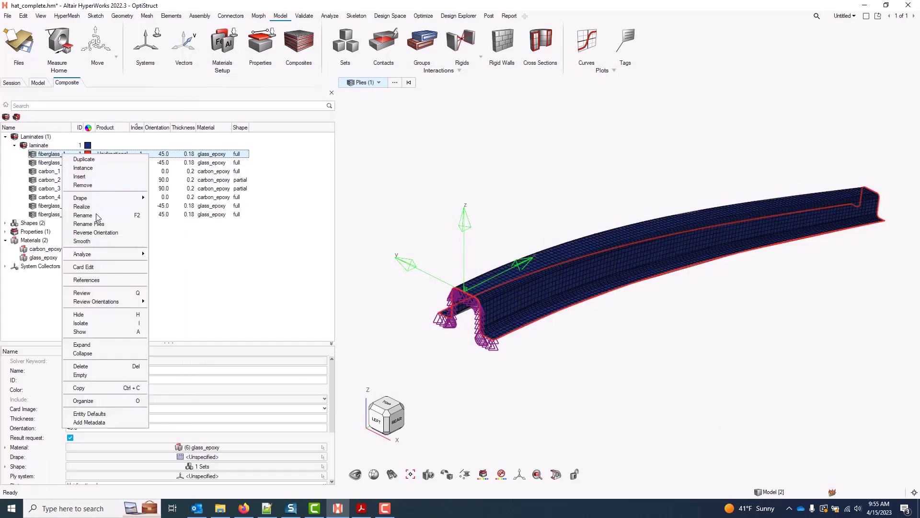
{"action": "mouse_move", "coordinate": [107, 254]}
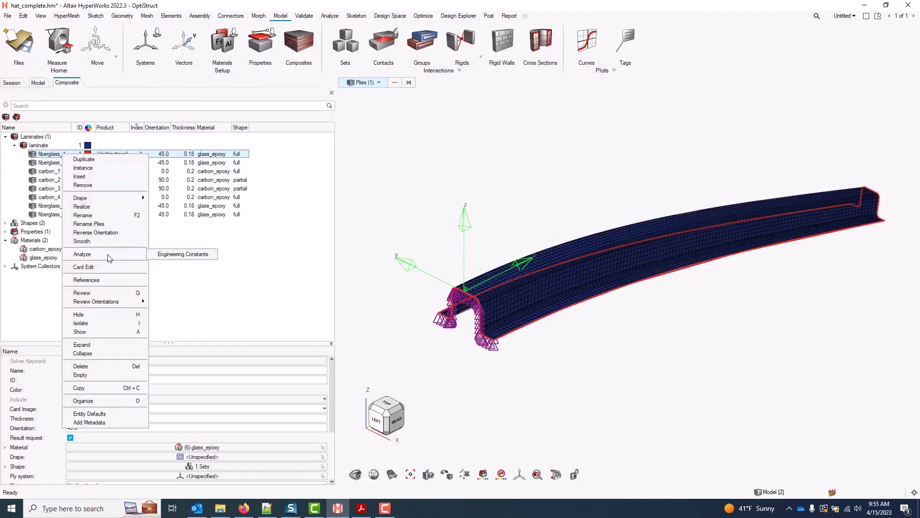
{"action": "left_click", "coordinate": [209, 255]}
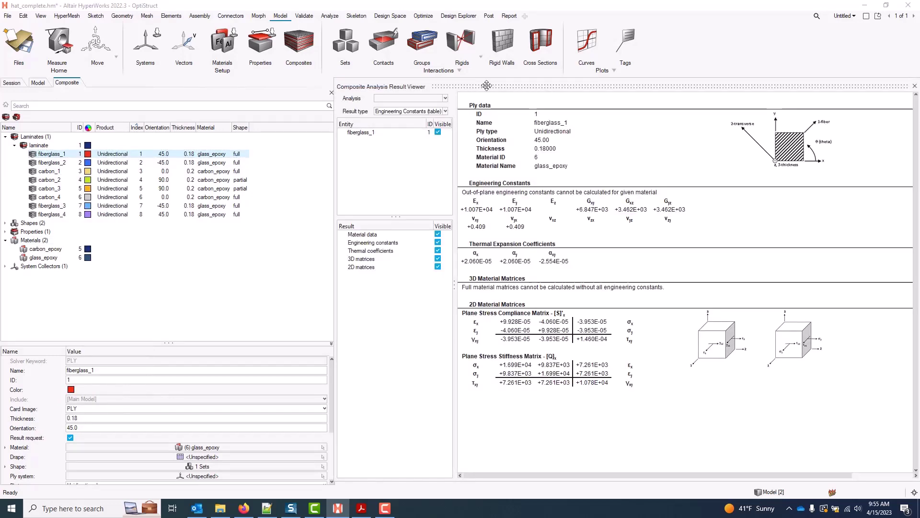
{"action": "left_click_drag", "start_coordinate": [484, 85], "coordinate": [383, 62]}
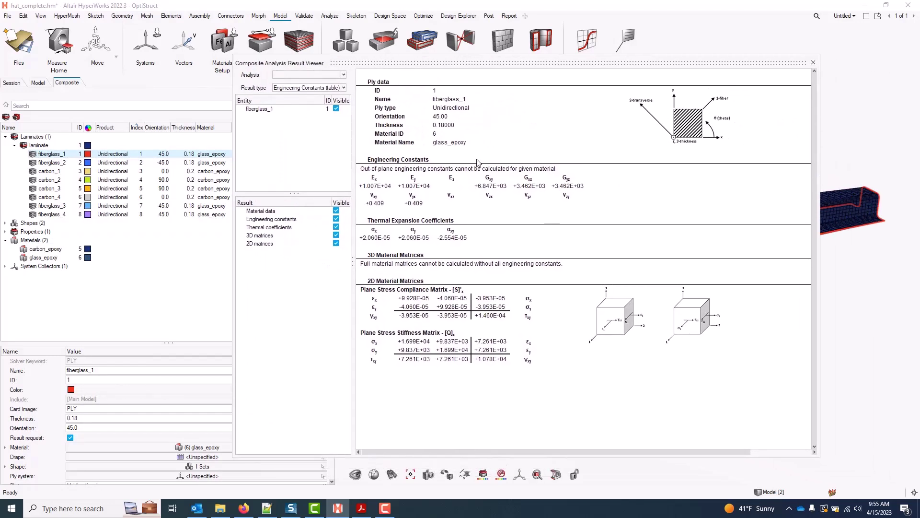
Plot fiberglass_1's E_x against orientation change in the Engineering Constants plot.
{"action": "left_click", "coordinate": [343, 87]}
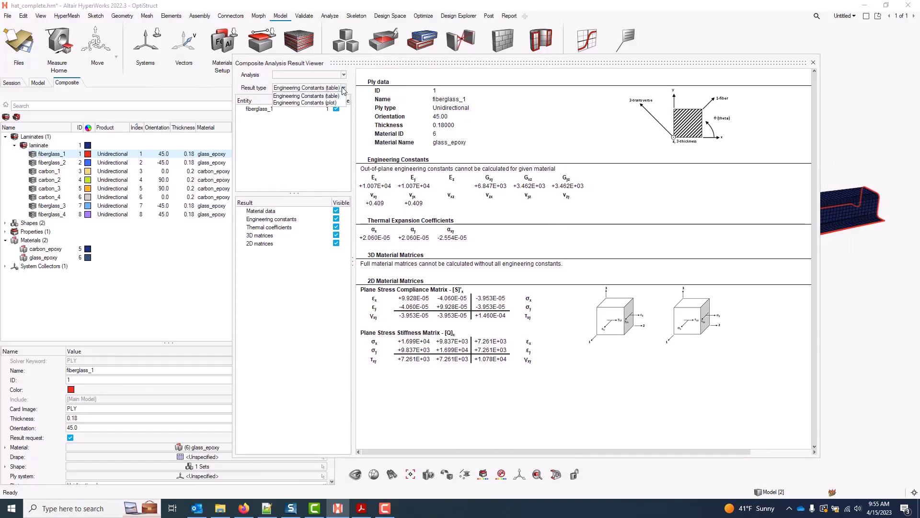
{"action": "left_click", "coordinate": [320, 103]}
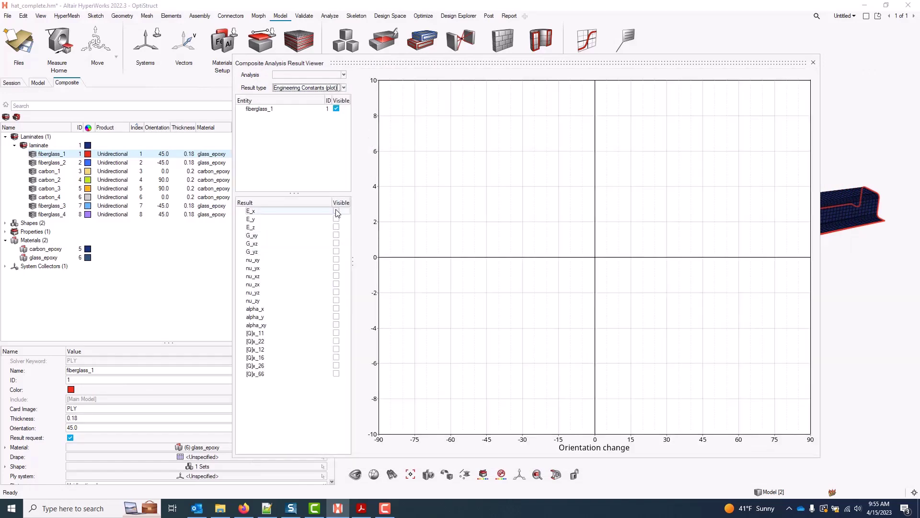
{"action": "left_click", "coordinate": [336, 211]}
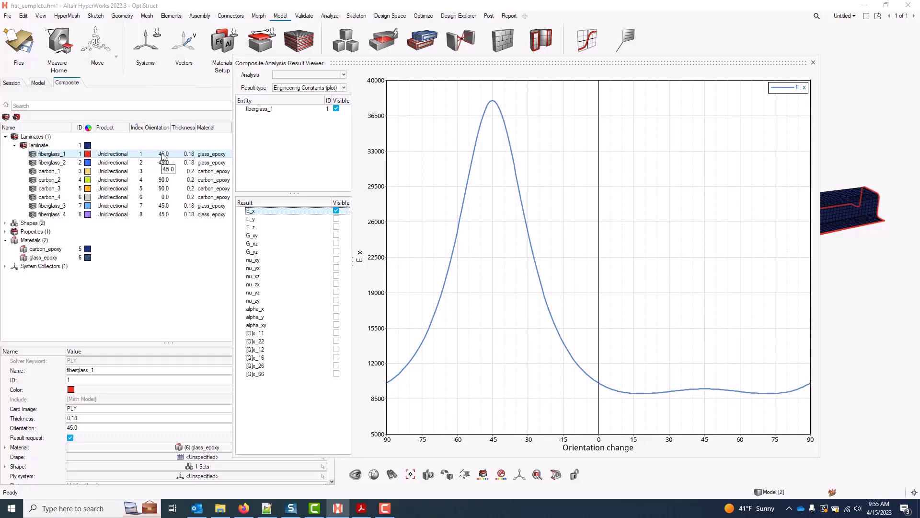
Close the viewer and analyze engineering constants for the whole laminate, floating the viewer left.
{"action": "left_click", "coordinate": [813, 63]}
{"action": "left_click", "coordinate": [42, 146]}
{"action": "right_click", "coordinate": [44, 148]}
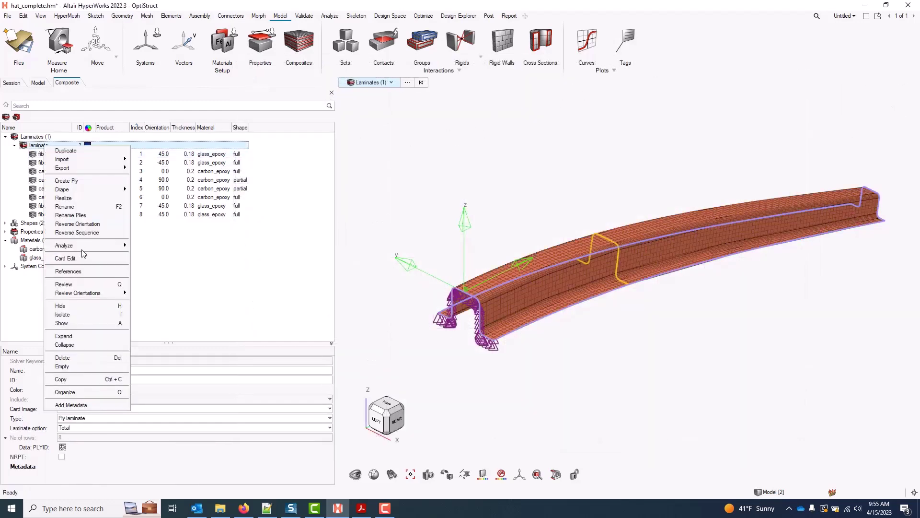
{"action": "mouse_move", "coordinate": [85, 249]}
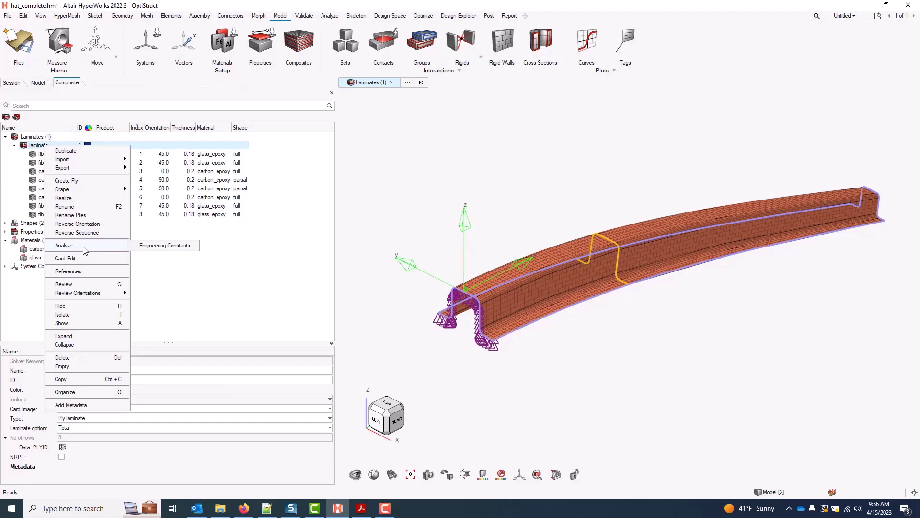
{"action": "left_click", "coordinate": [195, 248]}
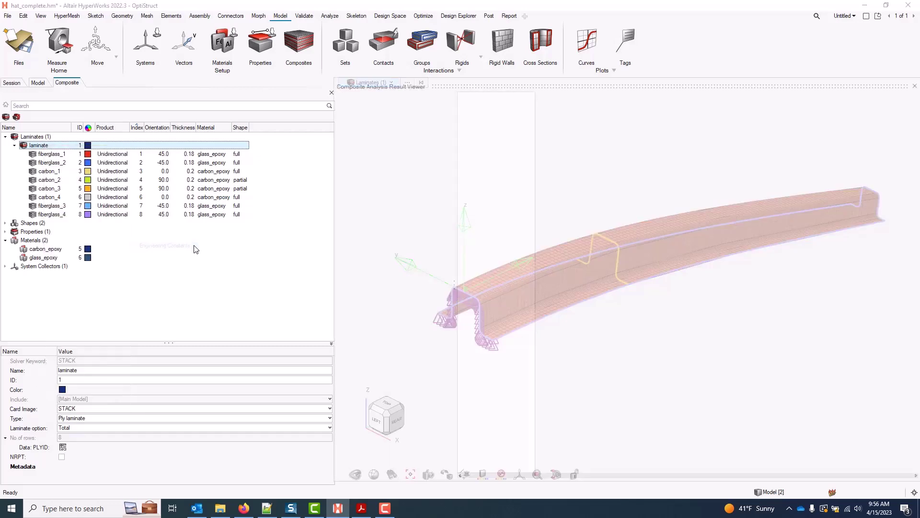
{"action": "left_click_drag", "start_coordinate": [511, 79], "coordinate": [410, 74]}
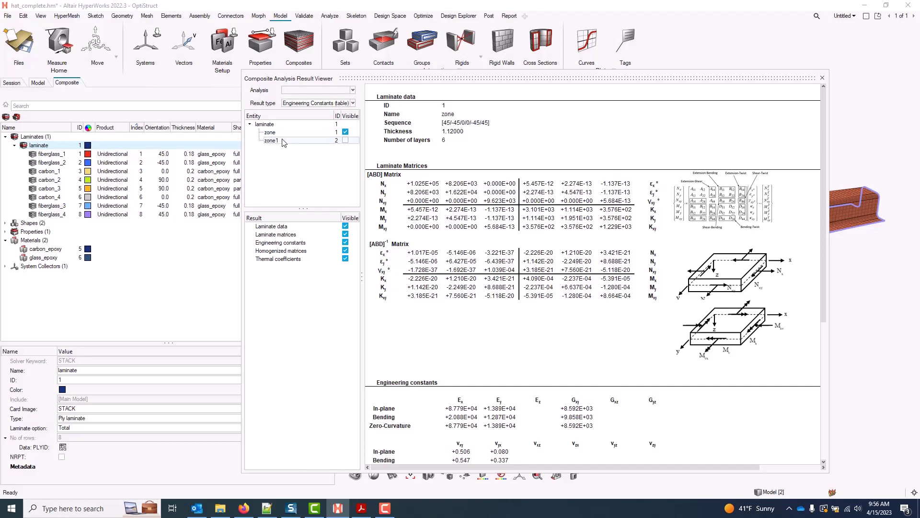
Show the zone's laminate data and scroll the table down to the Homogenized Matrices.
{"action": "left_click", "coordinate": [345, 140]}
{"action": "left_click", "coordinate": [345, 132]}
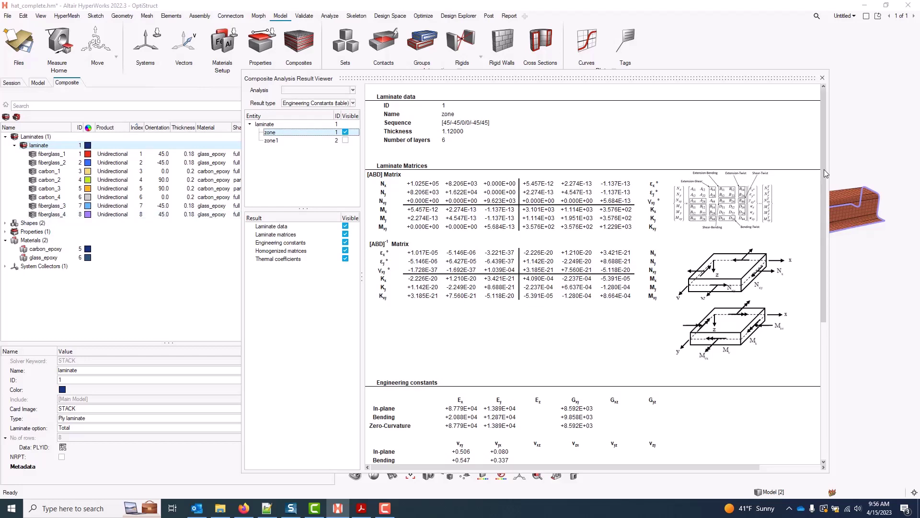
{"action": "left_click_drag", "start_coordinate": [823, 173], "coordinate": [822, 281]}
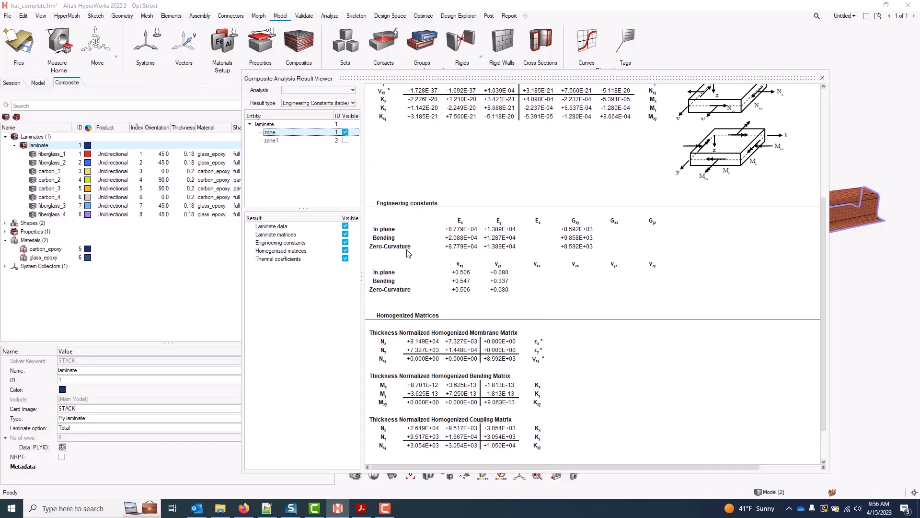
Plot the zone's E_x' against laminate rotation, then close the result viewer.
{"action": "left_click", "coordinate": [353, 103]}
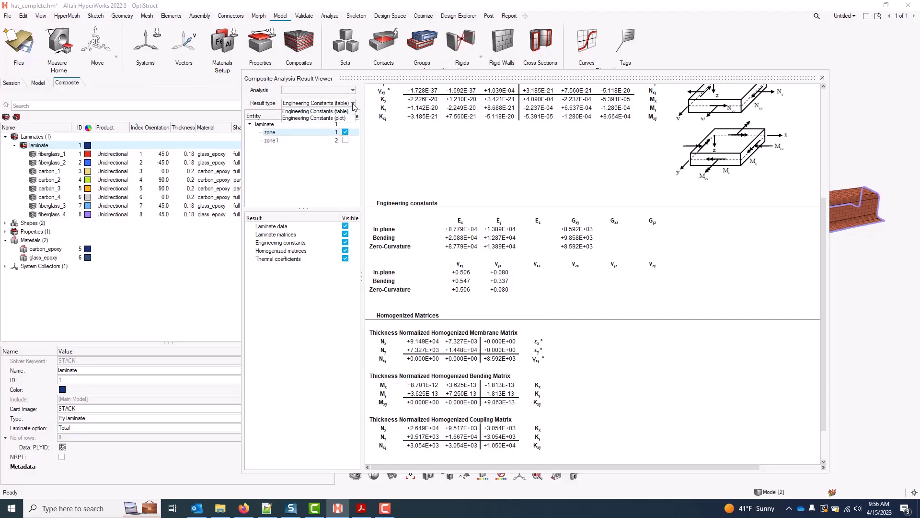
{"action": "left_click", "coordinate": [338, 118]}
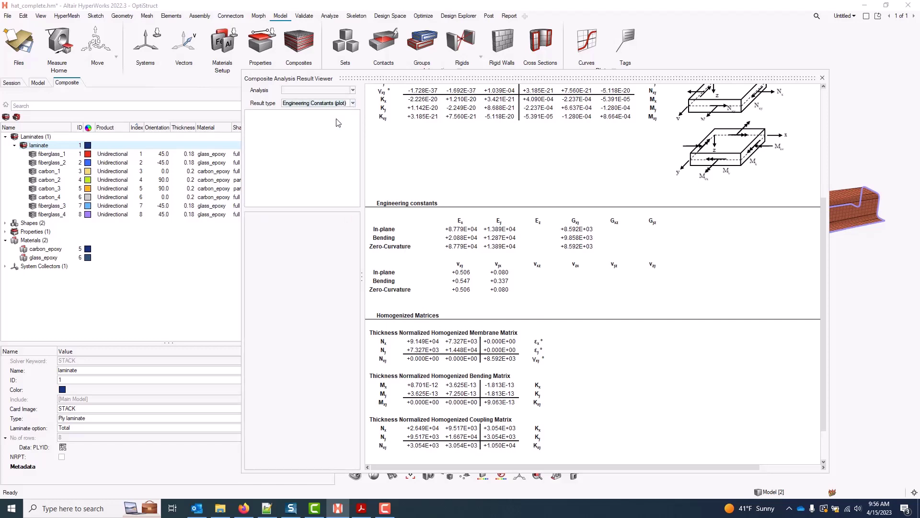
{"action": "left_click", "coordinate": [345, 132]}
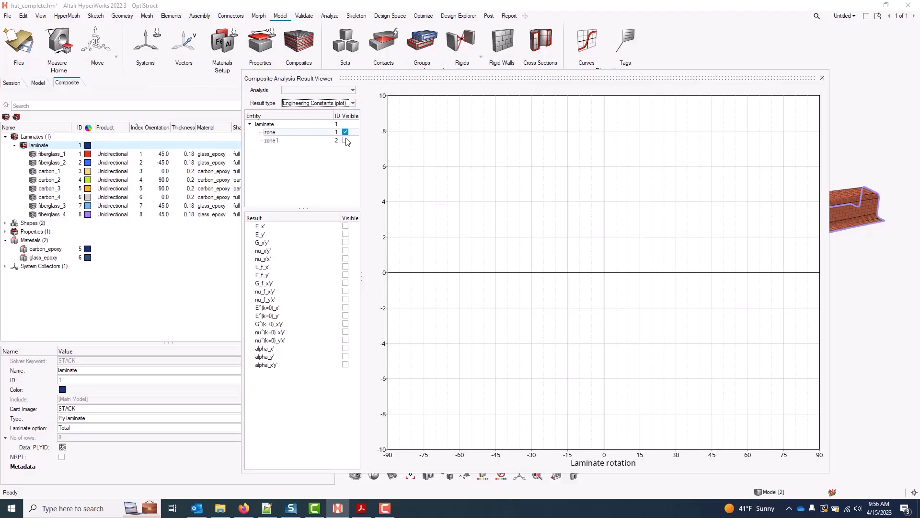
{"action": "left_click", "coordinate": [345, 226]}
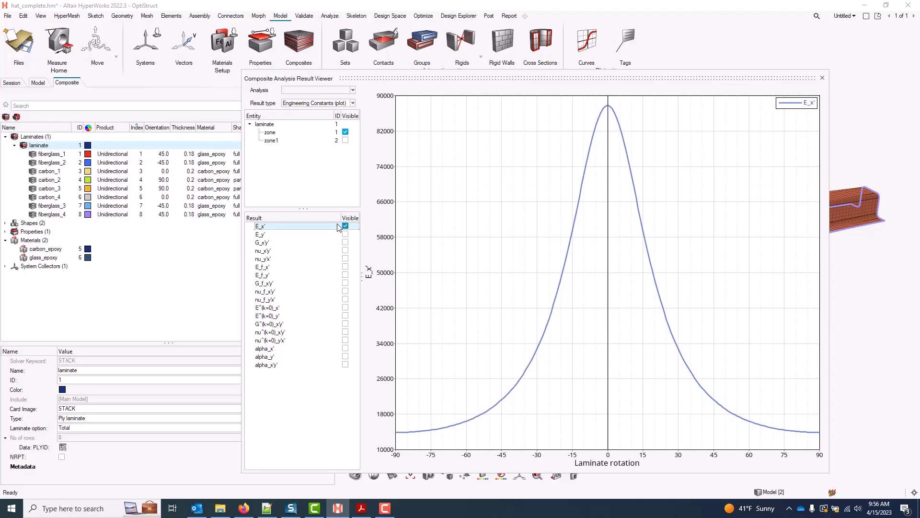
{"action": "left_click", "coordinate": [822, 78]}
Switch the composite tree to Zone View and expand laminate, zone and zone1 plies.
{"action": "left_click", "coordinate": [808, 102]}
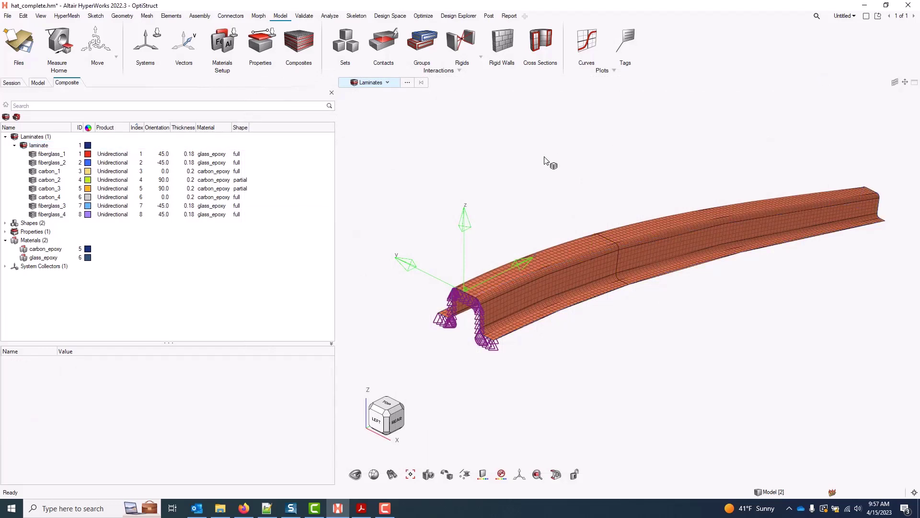
{"action": "left_click", "coordinate": [17, 117]}
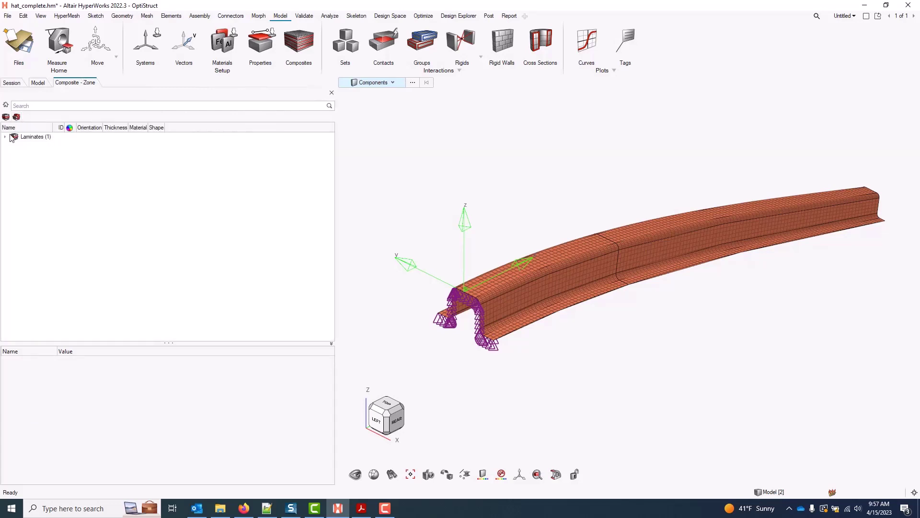
{"action": "left_click", "coordinate": [14, 145]}
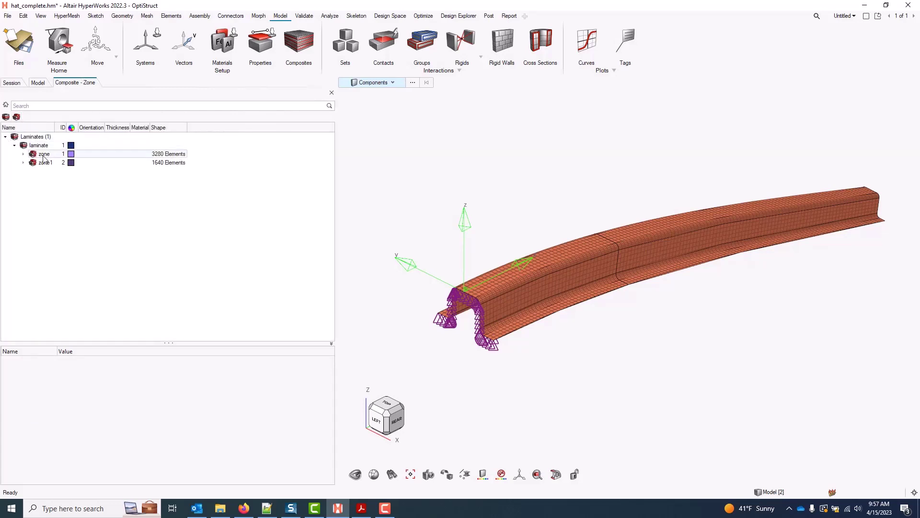
{"action": "left_click", "coordinate": [28, 154]}
{"action": "left_click", "coordinate": [23, 154]}
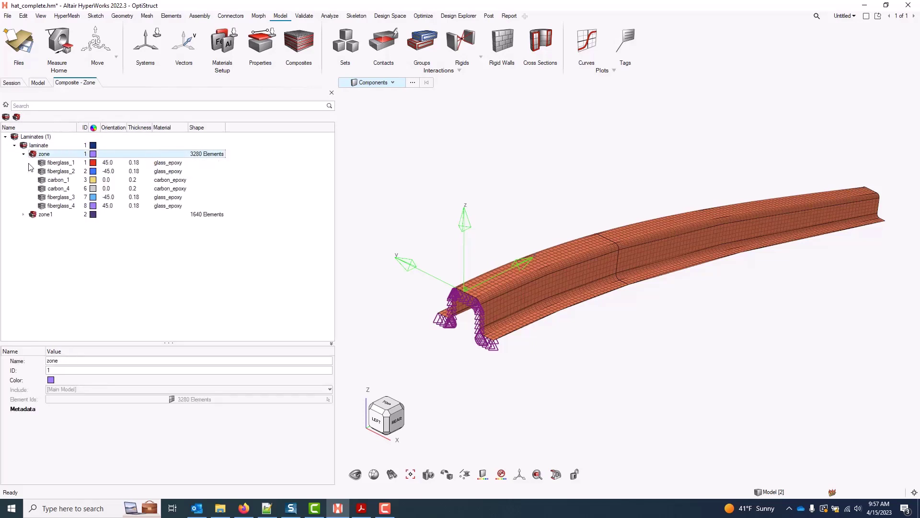
{"action": "left_click", "coordinate": [23, 214]}
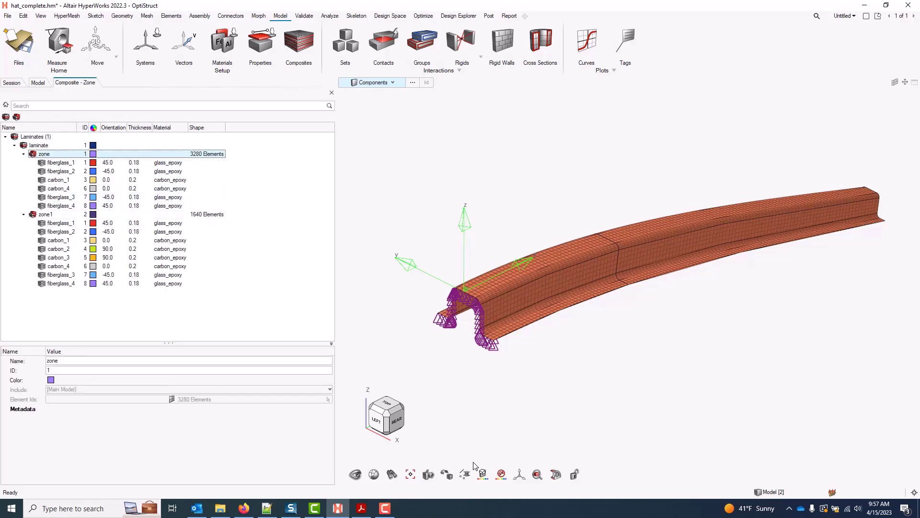
Colour the hat model by Zone and highlight the zone1 and zone regions.
{"action": "left_click", "coordinate": [483, 475]}
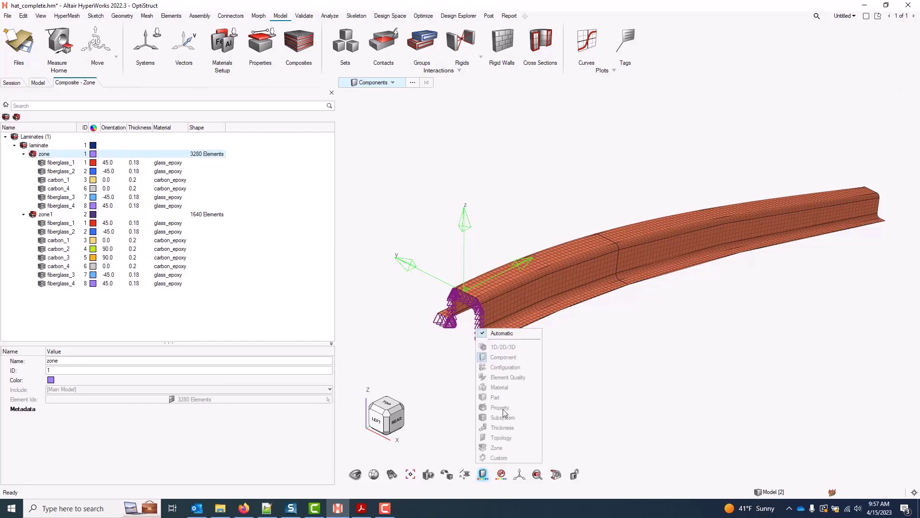
{"action": "left_click", "coordinate": [501, 448]}
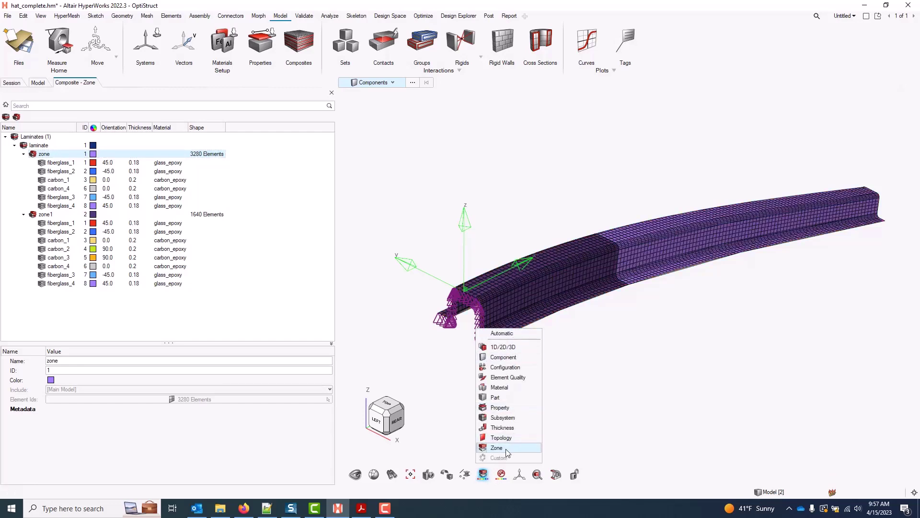
{"action": "left_click", "coordinate": [48, 214]}
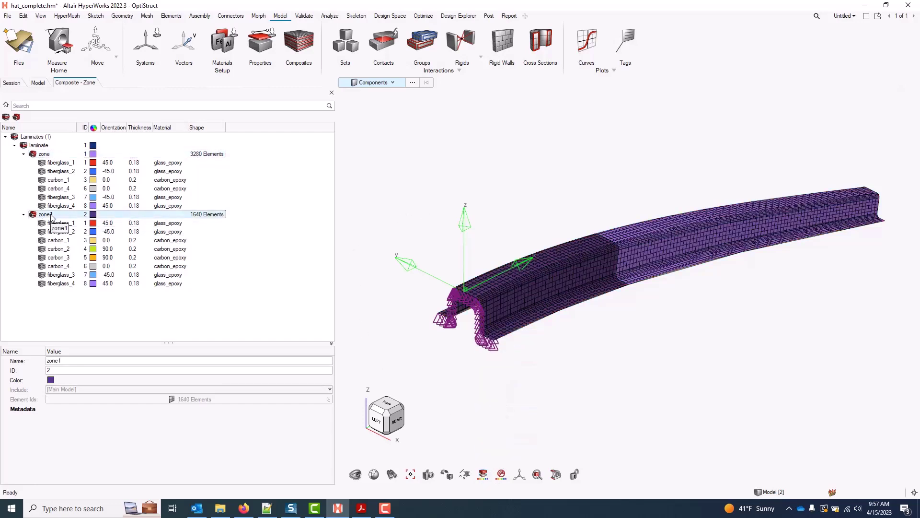
{"action": "left_click", "coordinate": [54, 157]}
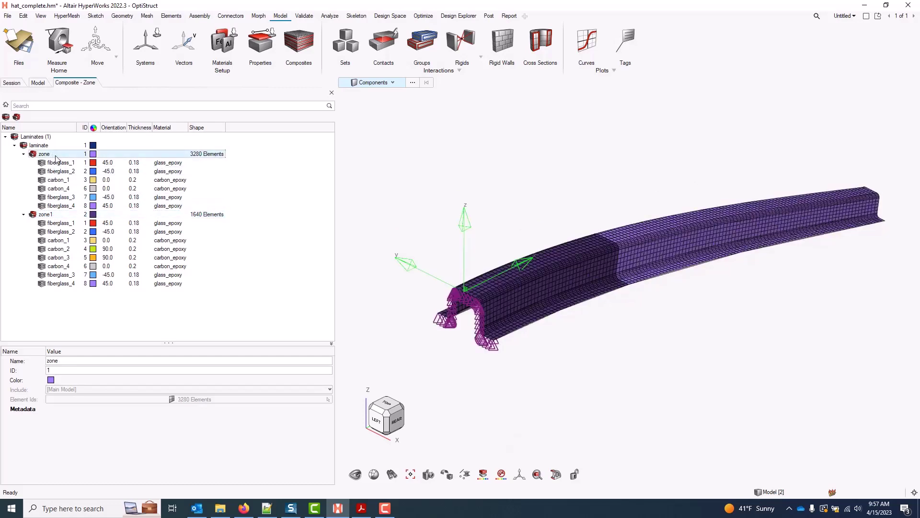
{"action": "right_click", "coordinate": [56, 156]}
Review the zone's engineering constants, close the viewer and return to the Laminate View.
{"action": "mouse_move", "coordinate": [82, 161]}
{"action": "left_click", "coordinate": [169, 163]}
{"action": "left_click_drag", "start_coordinate": [626, 90], "coordinate": [514, 70]}
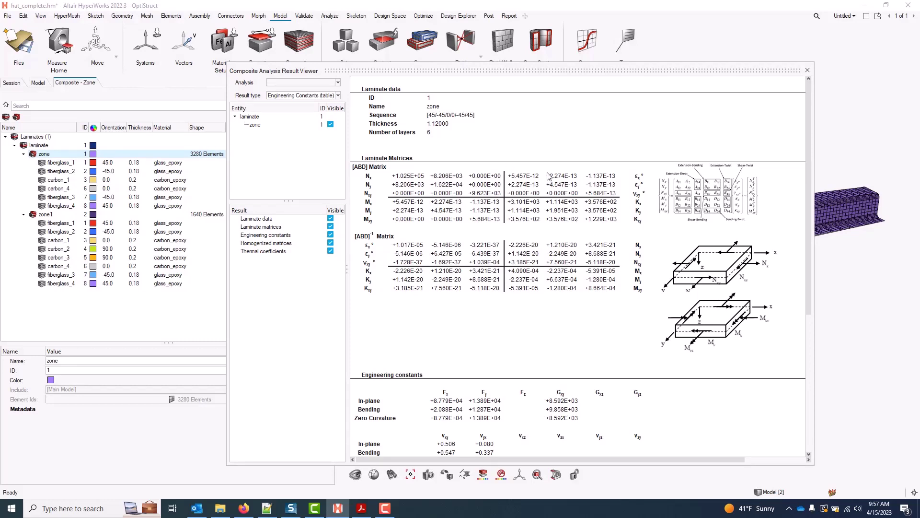
{"action": "left_click", "coordinate": [808, 70]}
{"action": "left_click", "coordinate": [6, 116]}
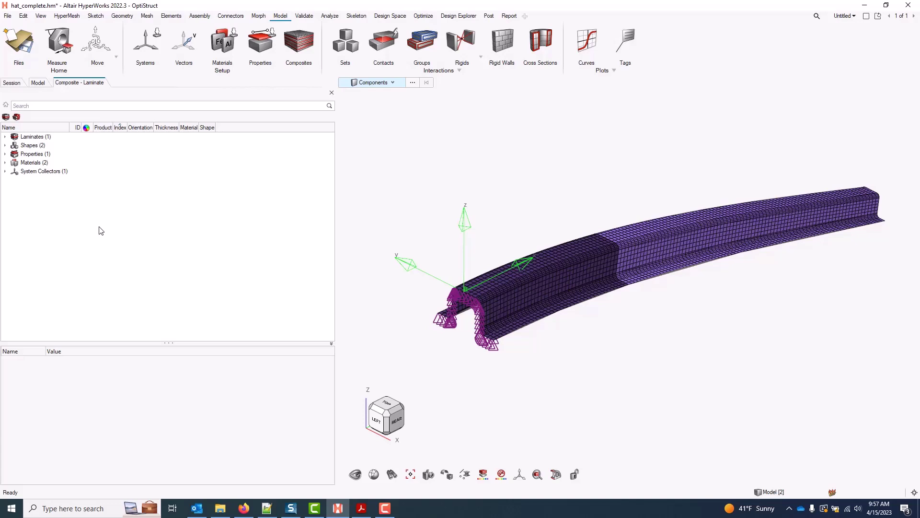
Create analysis1, an Engineering constants analysis with its entity set to the laminate.
{"action": "right_click", "coordinate": [71, 193]}
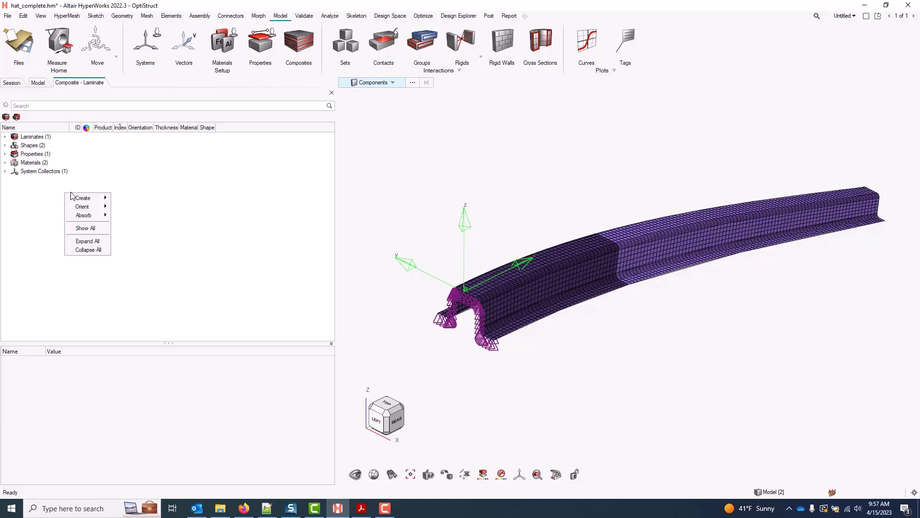
{"action": "mouse_move", "coordinate": [82, 198]}
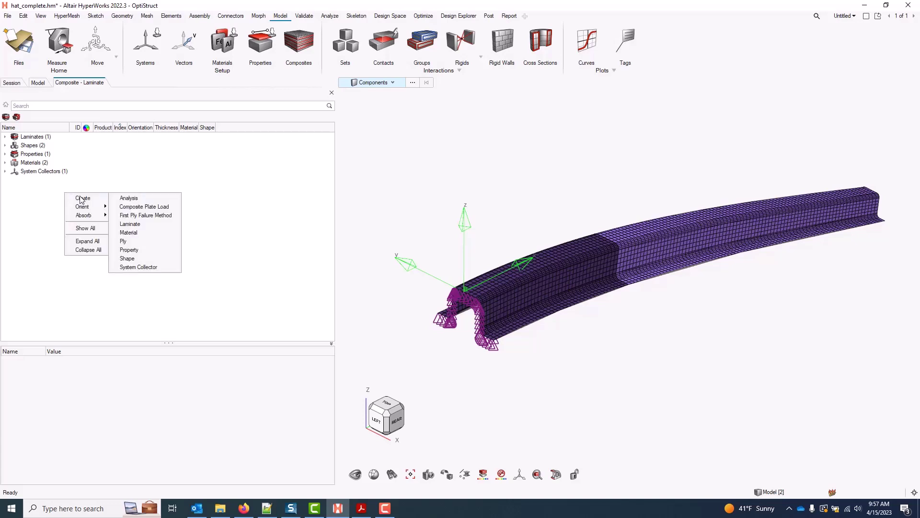
{"action": "left_click", "coordinate": [160, 198]}
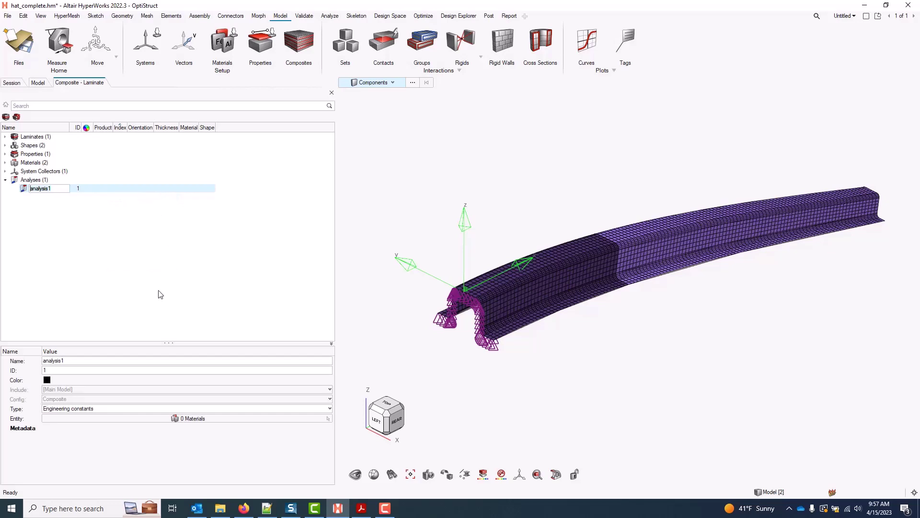
{"action": "left_click", "coordinate": [197, 418]}
{"action": "left_click", "coordinate": [206, 417]}
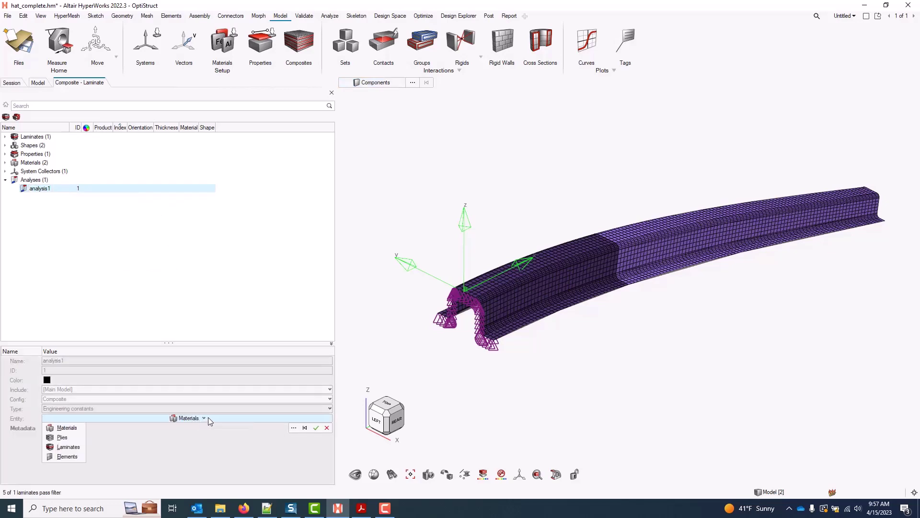
{"action": "left_click", "coordinate": [79, 447]}
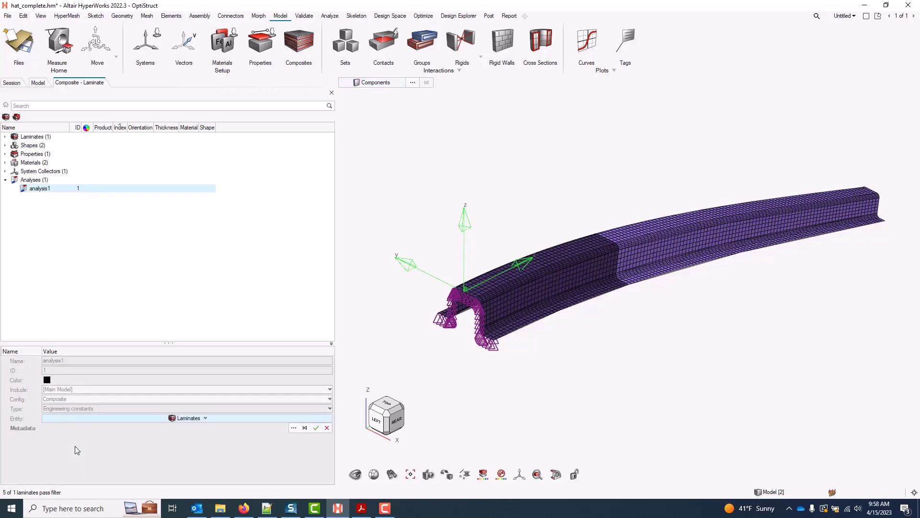
{"action": "left_click", "coordinate": [293, 427]}
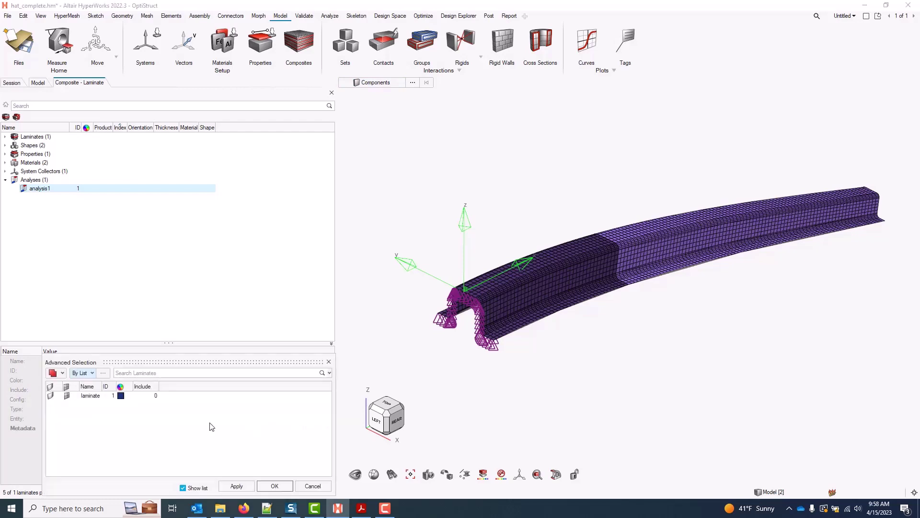
{"action": "left_click", "coordinate": [105, 396]}
{"action": "left_click", "coordinate": [275, 485]}
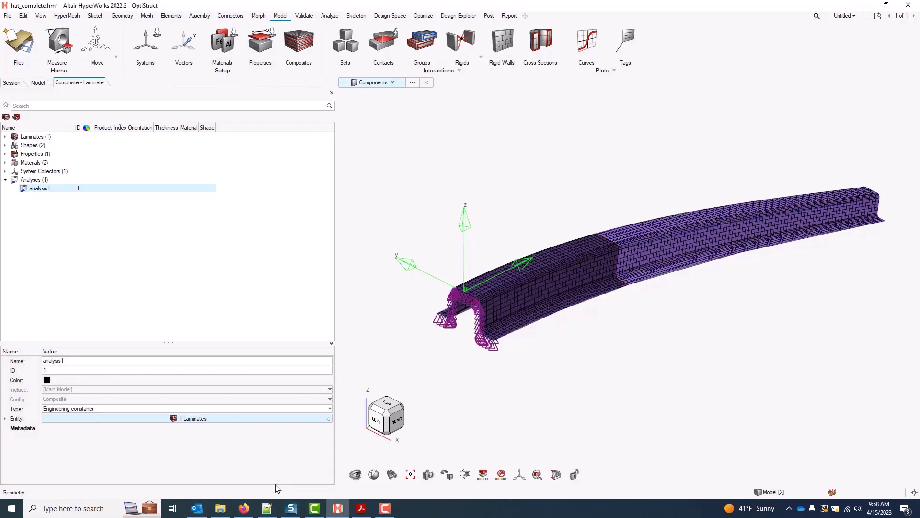
Run analysis1, reposition its result viewer, then close the composite analysis results.
{"action": "right_click", "coordinate": [46, 188]}
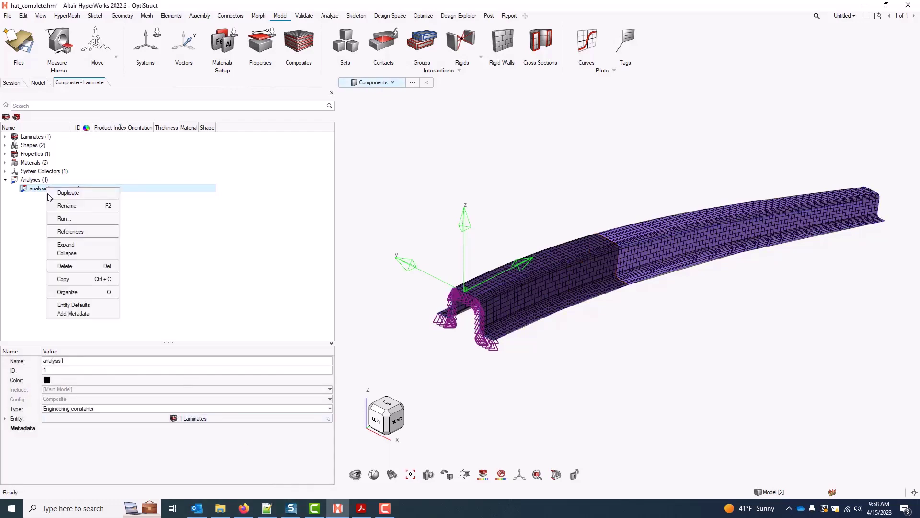
{"action": "left_click", "coordinate": [93, 221]}
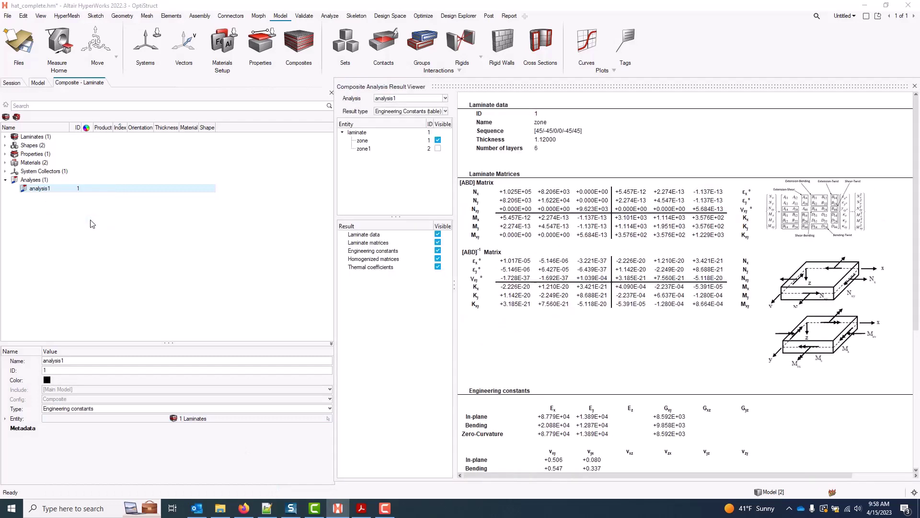
{"action": "left_click_drag", "start_coordinate": [504, 84], "coordinate": [381, 77]}
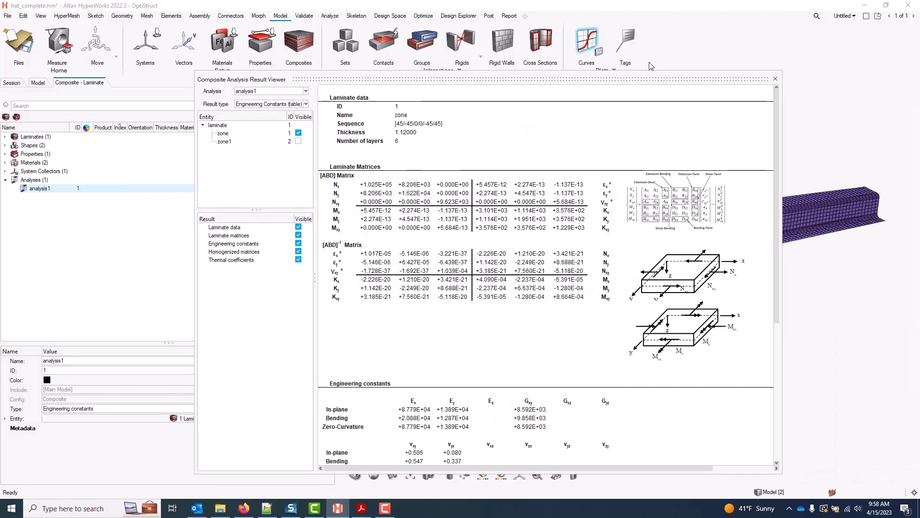
{"action": "left_click", "coordinate": [775, 79]}
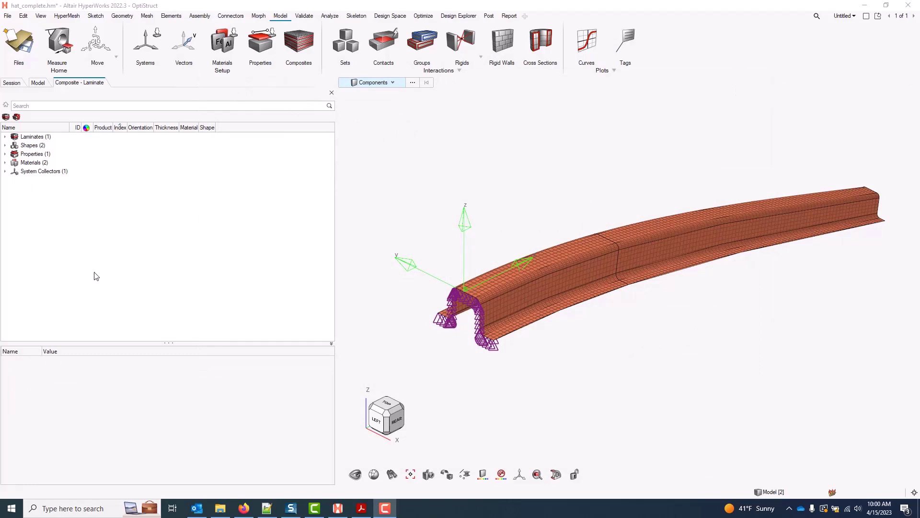
Create a new composite analysis of type Load response / failure.
{"action": "right_click", "coordinate": [89, 205]}
{"action": "mouse_move", "coordinate": [103, 211]}
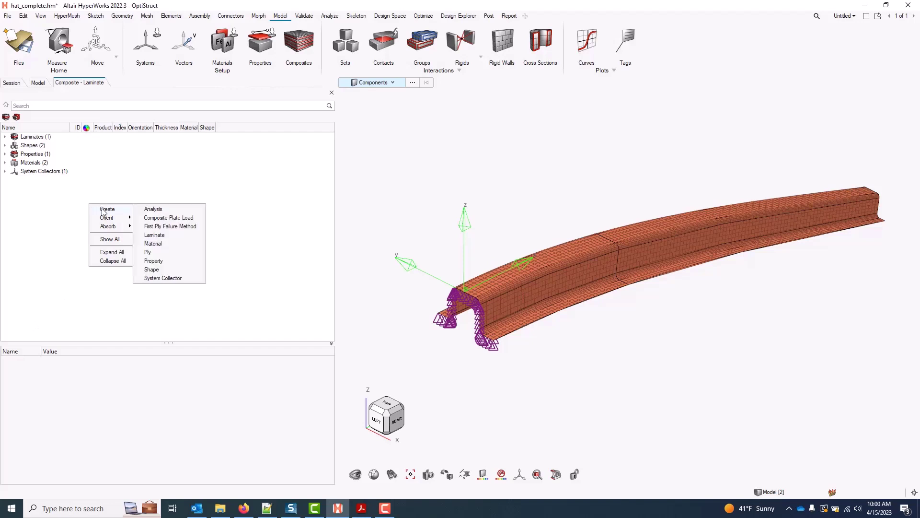
{"action": "left_click", "coordinate": [179, 212]}
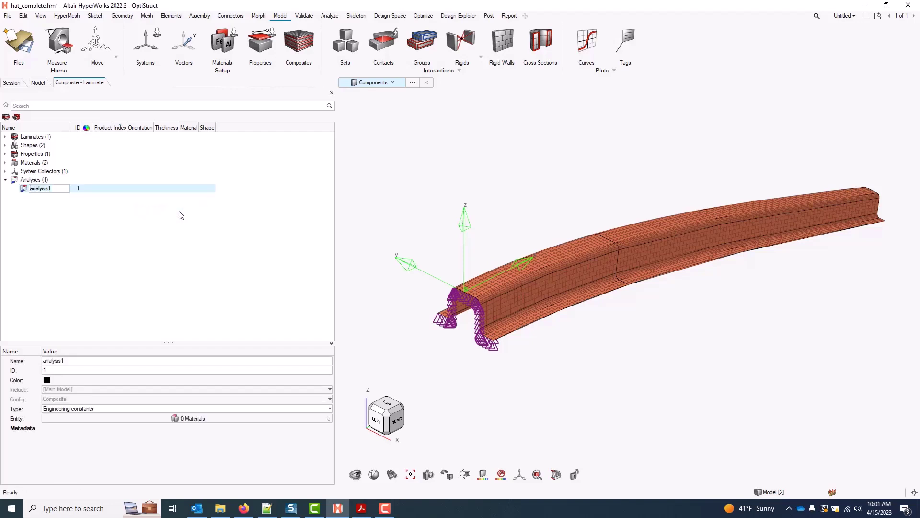
{"action": "left_click", "coordinate": [83, 410]}
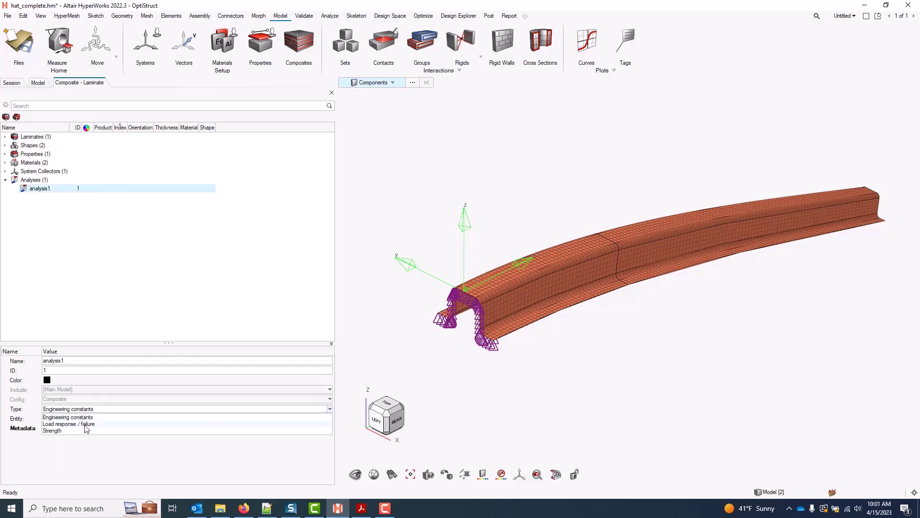
{"action": "left_click", "coordinate": [84, 424]}
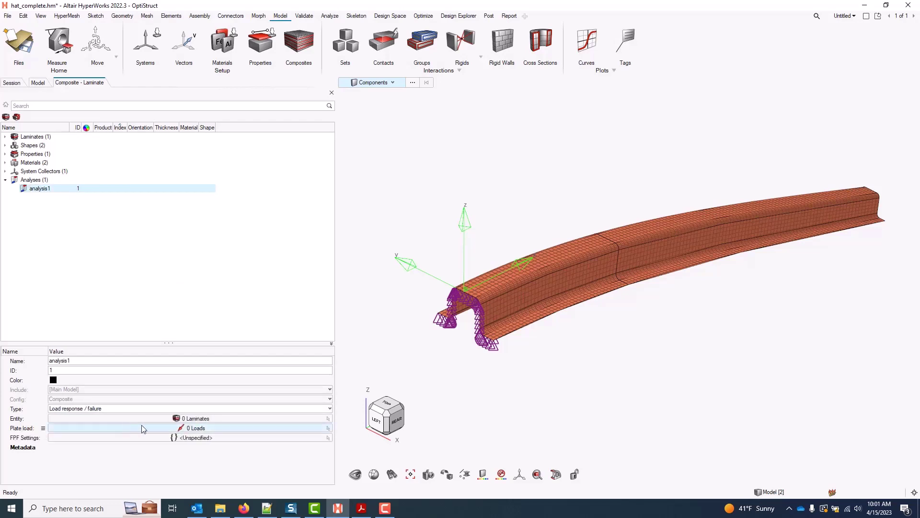
Assign the laminate, chosen from the full list, as the analysis entity.
{"action": "left_click", "coordinate": [209, 420]}
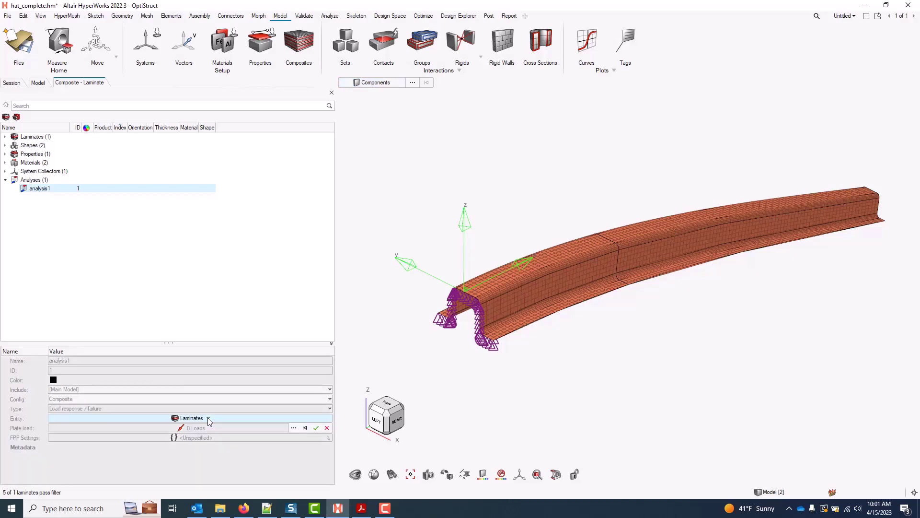
{"action": "left_click", "coordinate": [208, 418]}
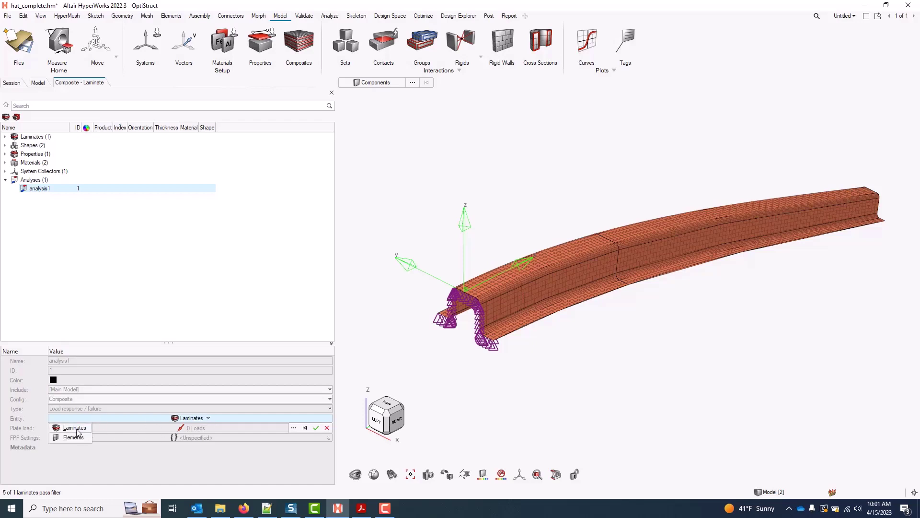
{"action": "left_click", "coordinate": [294, 429]}
{"action": "left_click", "coordinate": [295, 428]}
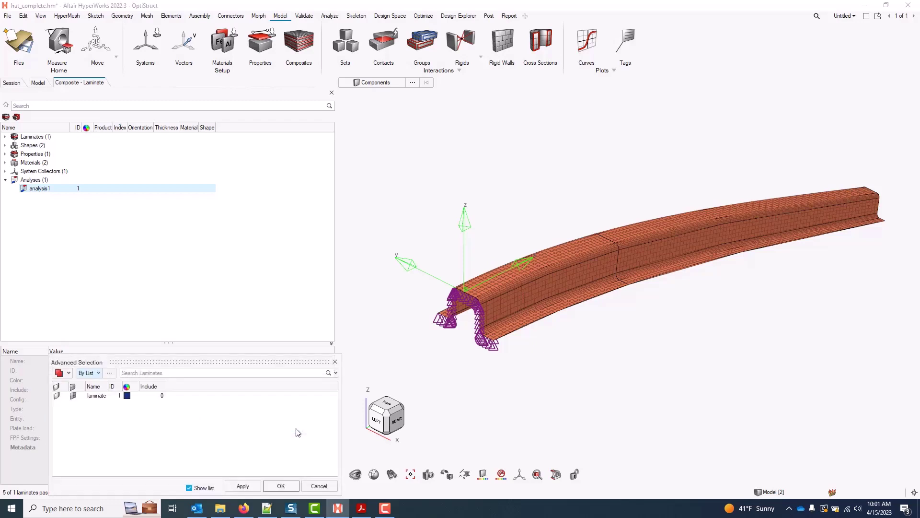
{"action": "left_click", "coordinate": [294, 487]}
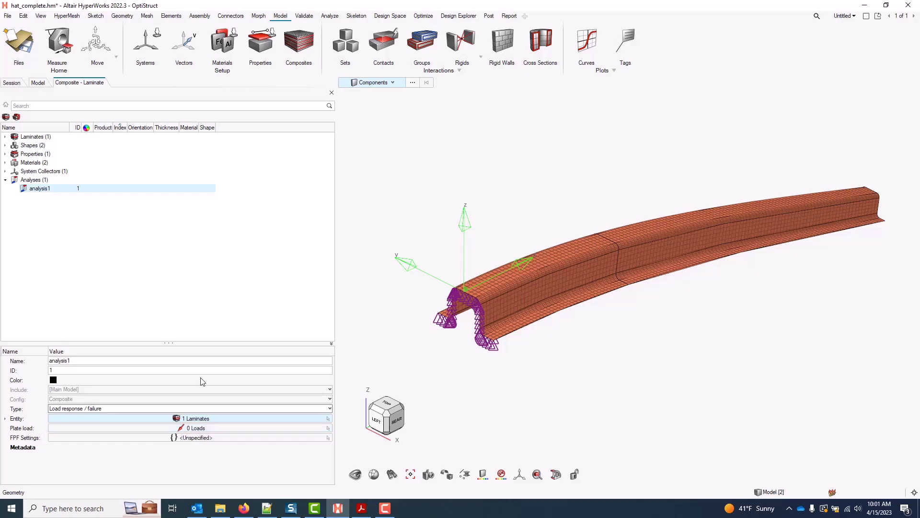
Add a load collector named plate_loads from the Model tree, then return to the laminate browser.
{"action": "left_click", "coordinate": [157, 244]}
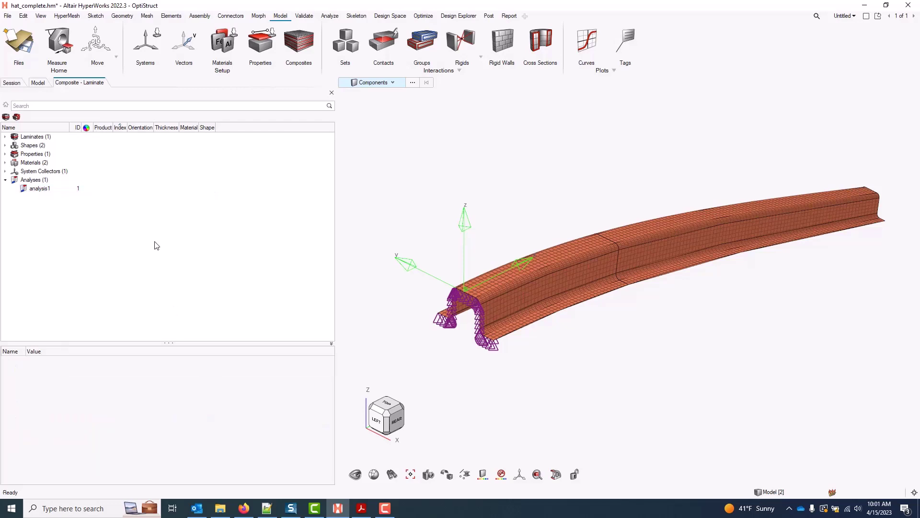
{"action": "left_click", "coordinate": [39, 85]}
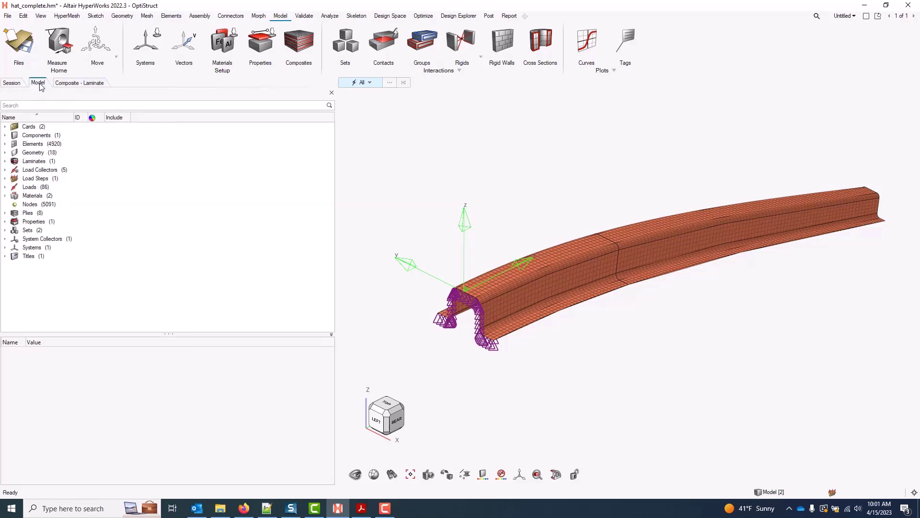
{"action": "right_click", "coordinate": [191, 205]}
{"action": "mouse_move", "coordinate": [214, 209]}
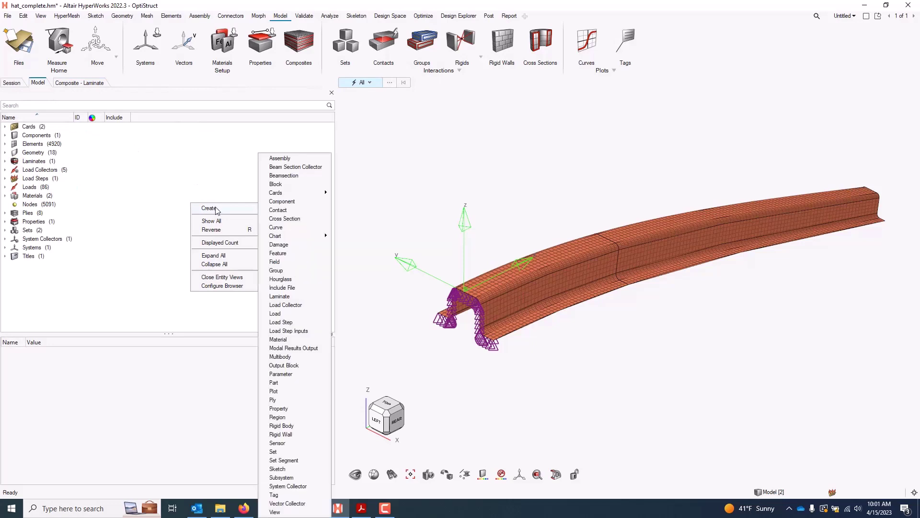
{"action": "left_click", "coordinate": [286, 305]}
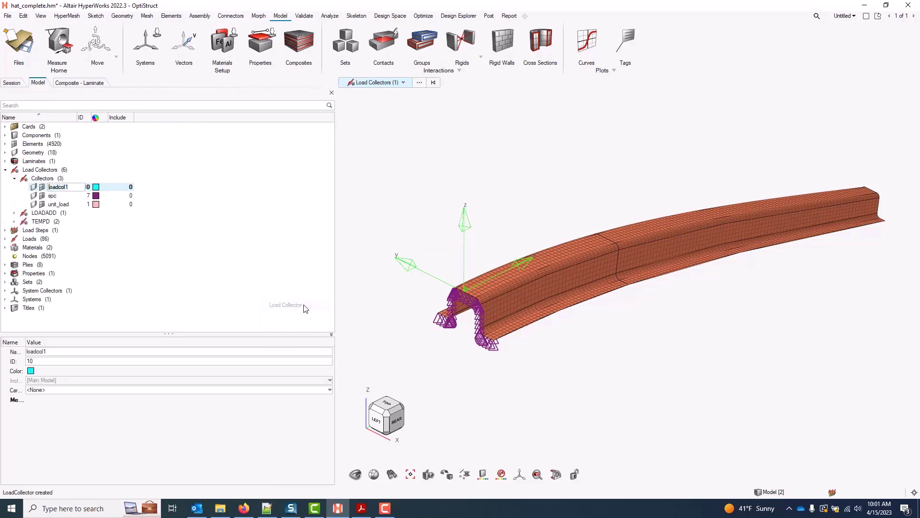
{"action": "type", "text": "plate_loads"}
{"action": "key", "text": "Return"}
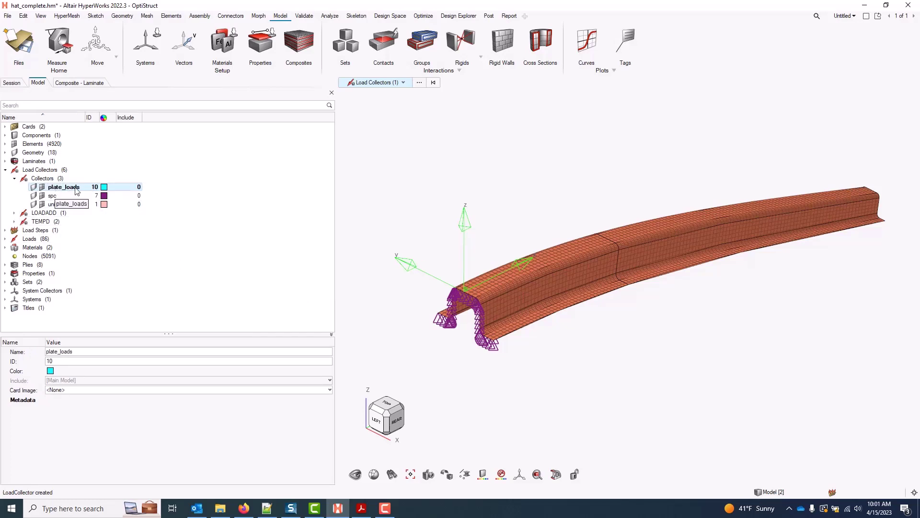
{"action": "left_click", "coordinate": [87, 83]}
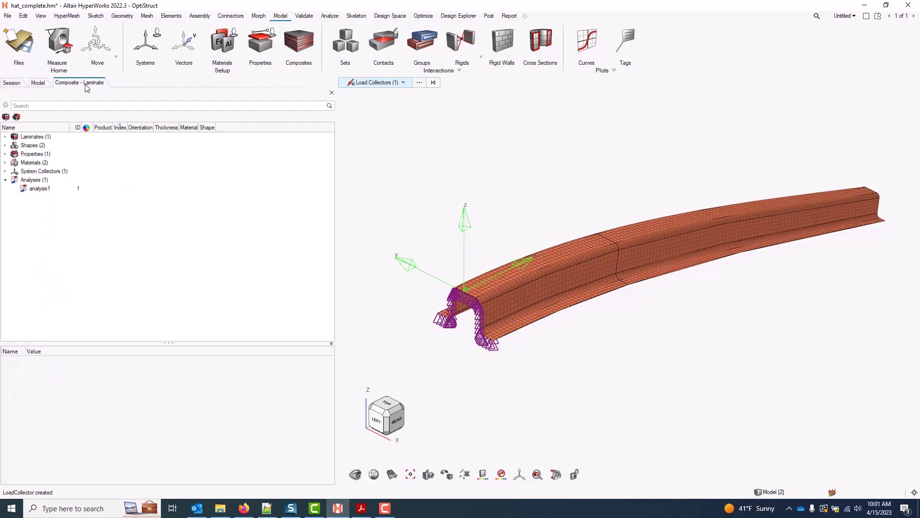
Create a Forces and Moments composite plate load with N_x 1000.0 in plate_loads.
{"action": "right_click", "coordinate": [133, 218]}
{"action": "mouse_move", "coordinate": [154, 224]}
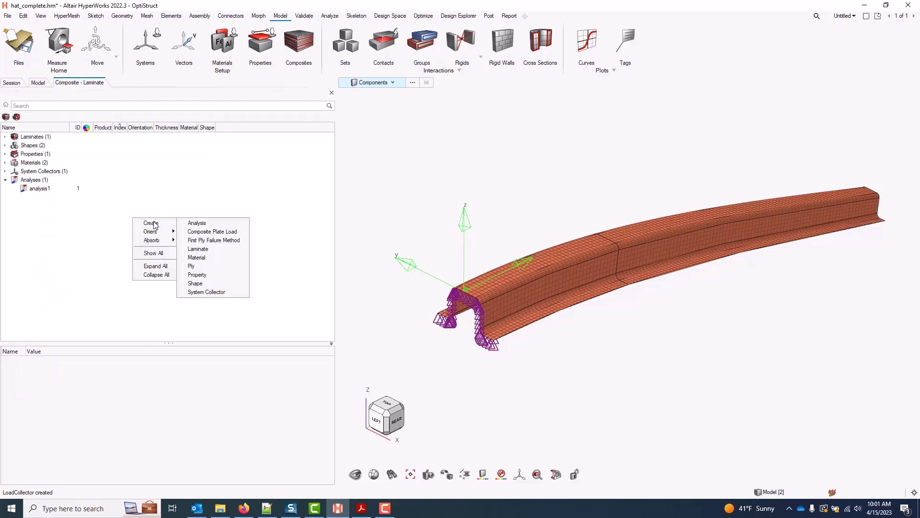
{"action": "left_click", "coordinate": [234, 233]}
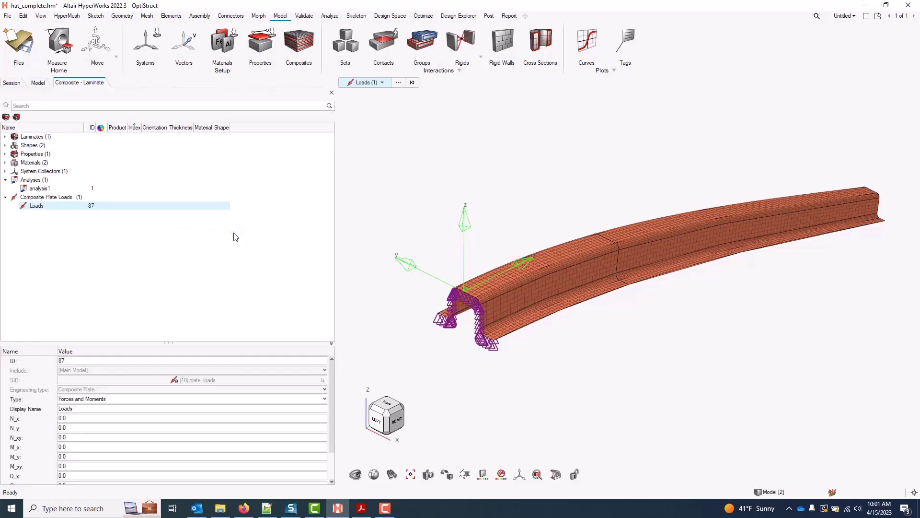
{"action": "left_click", "coordinate": [89, 401]}
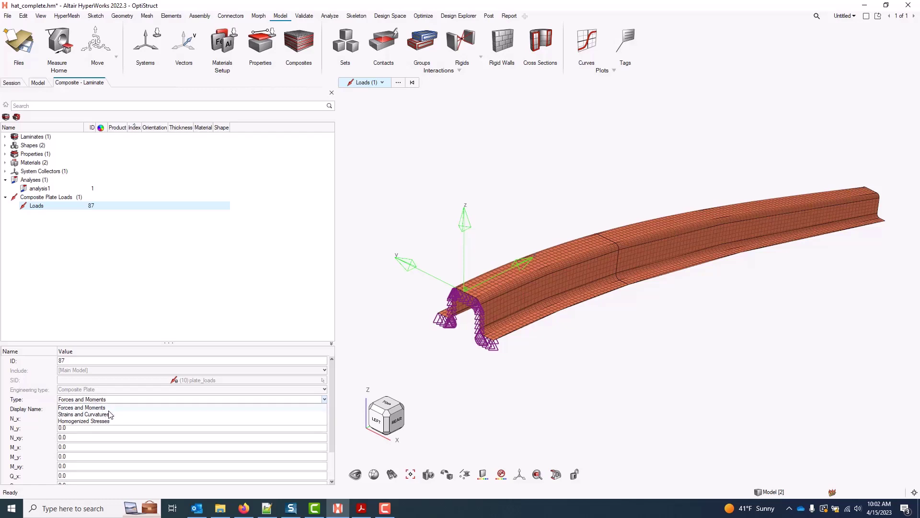
{"action": "left_click", "coordinate": [112, 406]}
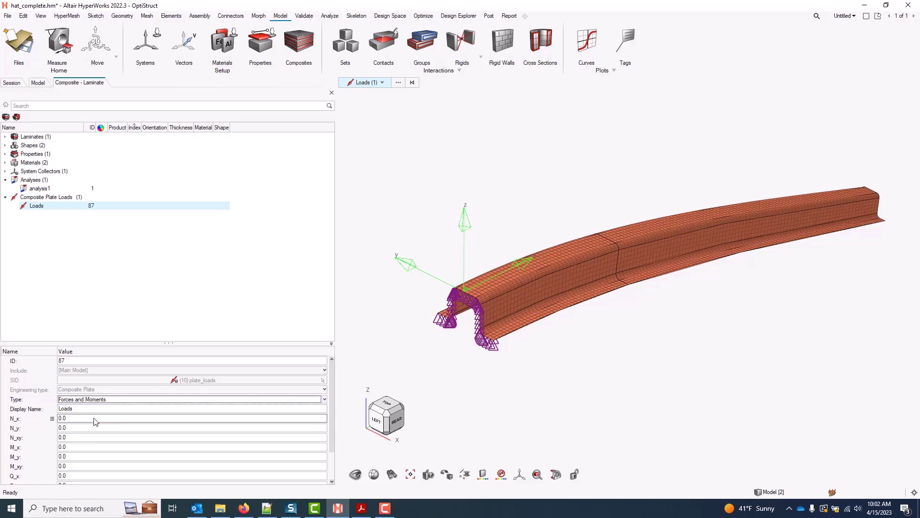
{"action": "left_click", "coordinate": [96, 420]}
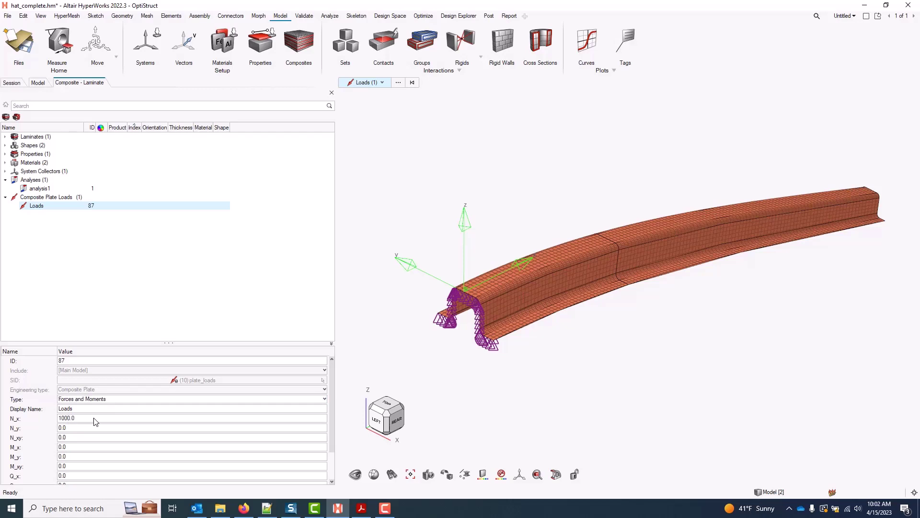
{"action": "left_click", "coordinate": [47, 189]}
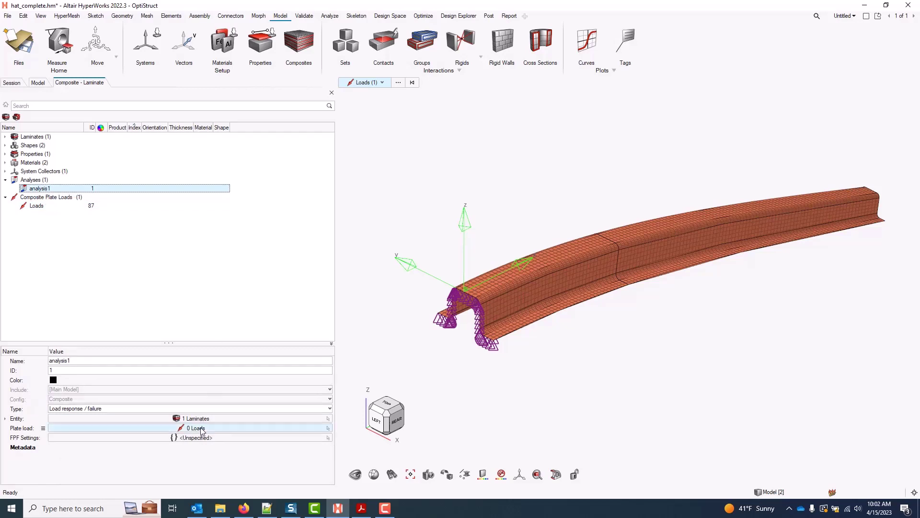
Set analysis1's plate load to the plate_loads collector from the list.
{"action": "left_click", "coordinate": [239, 428]}
{"action": "left_click", "coordinate": [293, 437]}
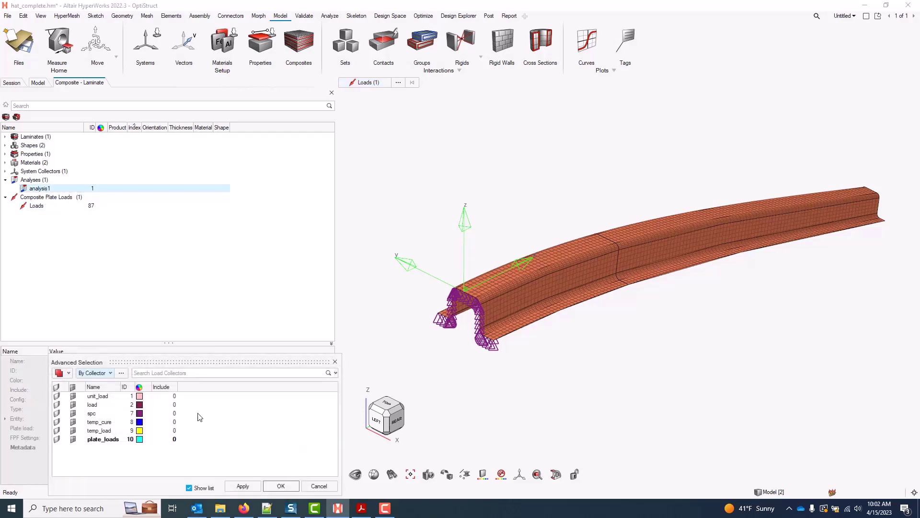
{"action": "left_click", "coordinate": [109, 439]}
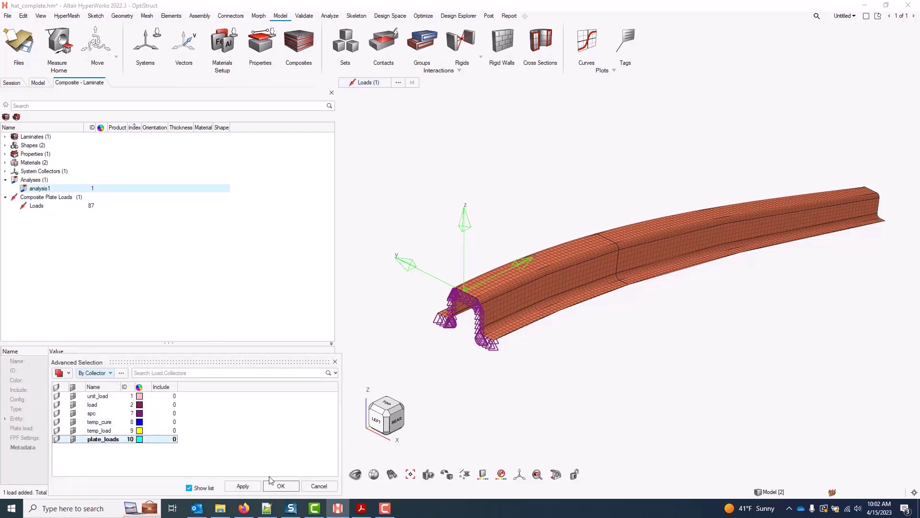
{"action": "left_click", "coordinate": [282, 486]}
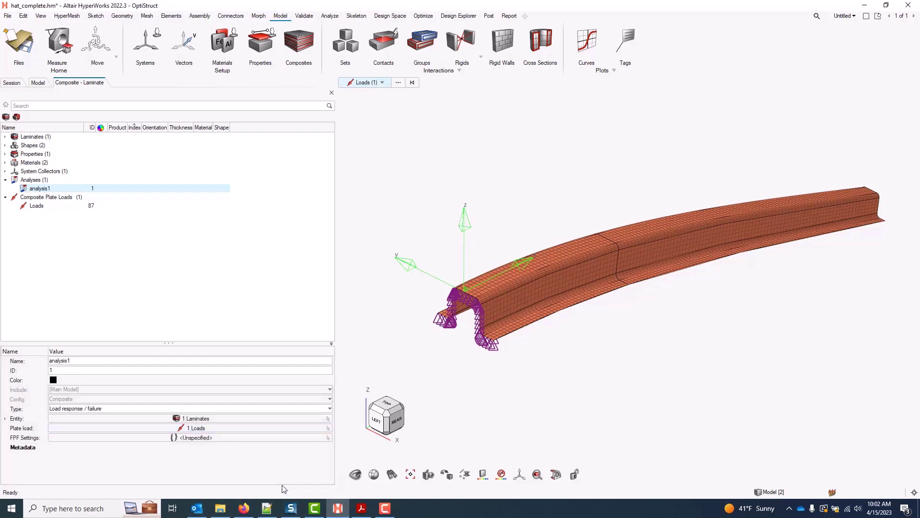
Replace it with the Loads plate load (ID 87) so Plate load reads 1 Loads.
{"action": "left_click", "coordinate": [197, 428]}
{"action": "left_click", "coordinate": [293, 437]}
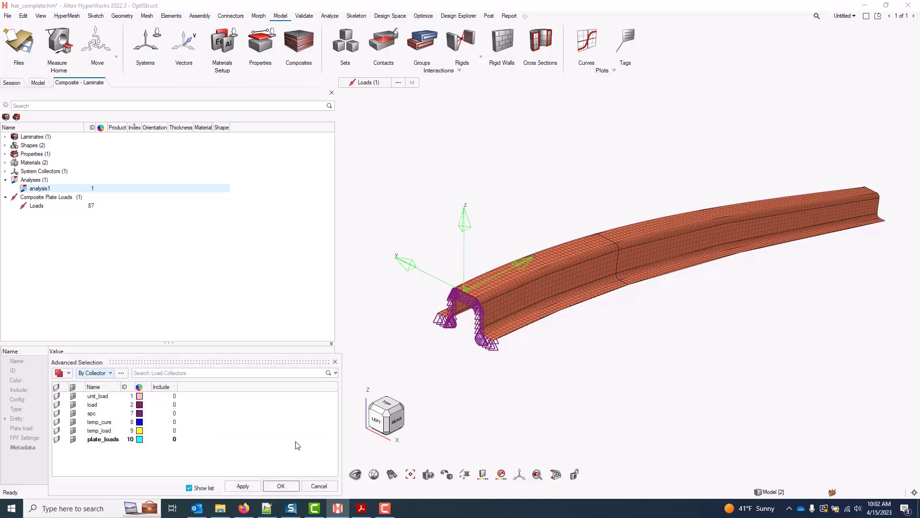
{"action": "left_click", "coordinate": [110, 374]}
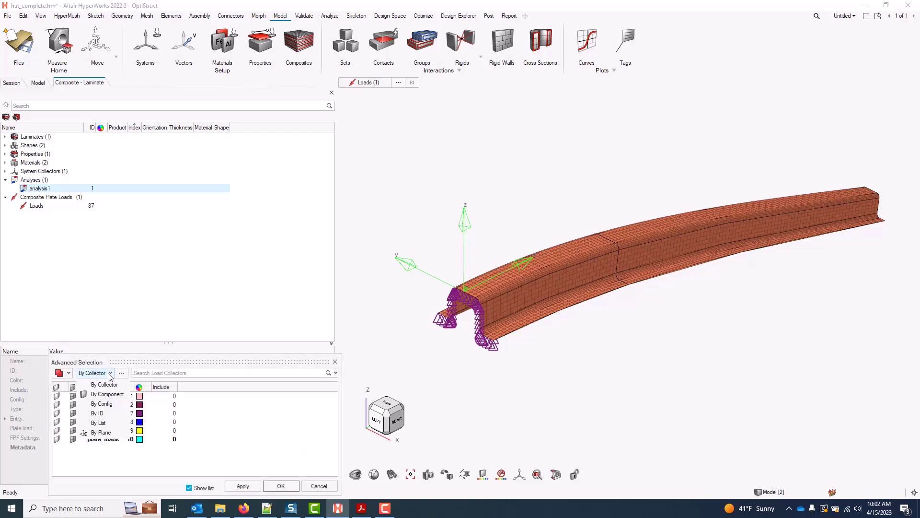
{"action": "left_click", "coordinate": [107, 423]}
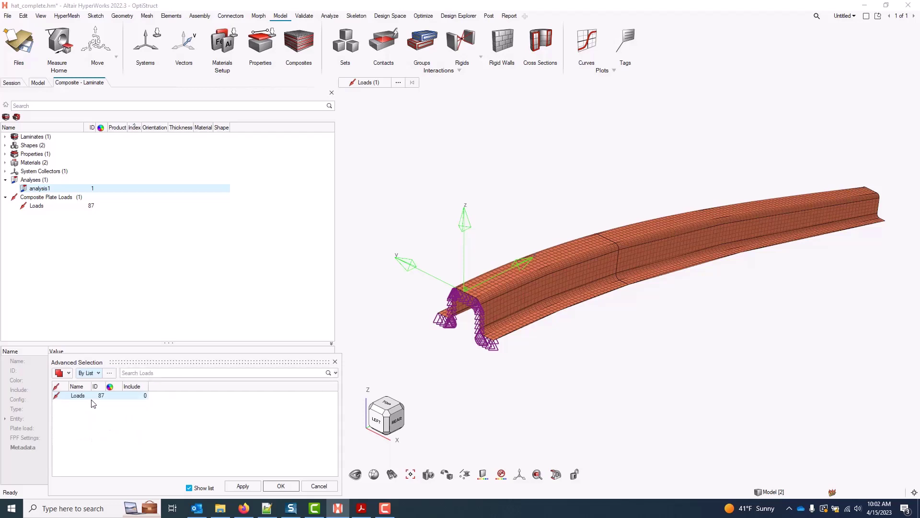
{"action": "mouse_move", "coordinate": [79, 396]}
{"action": "left_mouse_down"}
{"action": "mouse_move", "coordinate": [110, 407]}
{"action": "mouse_move", "coordinate": [84, 402]}
{"action": "left_mouse_up"}
{"action": "left_click", "coordinate": [283, 486]}
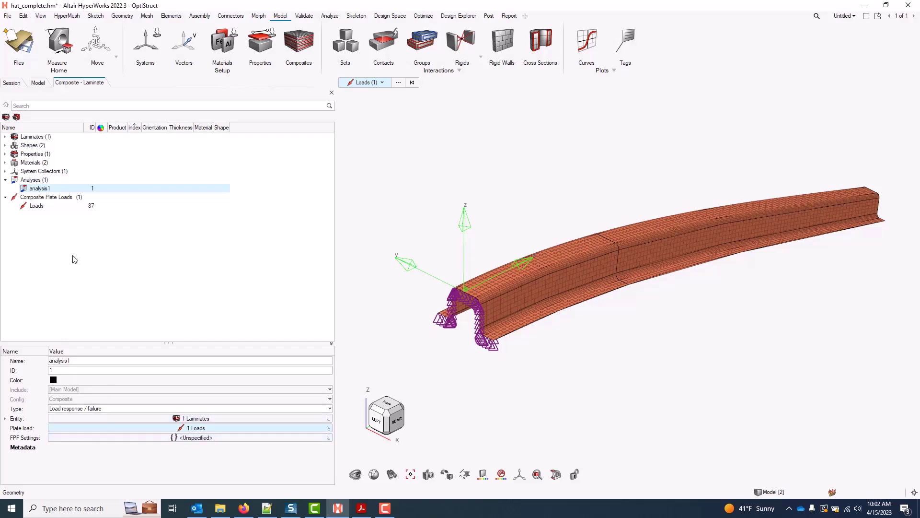
Create First_Ply_Failure1 with Element result level and Margin of Safety design margin.
{"action": "right_click", "coordinate": [94, 240]}
{"action": "mouse_move", "coordinate": [110, 241]}
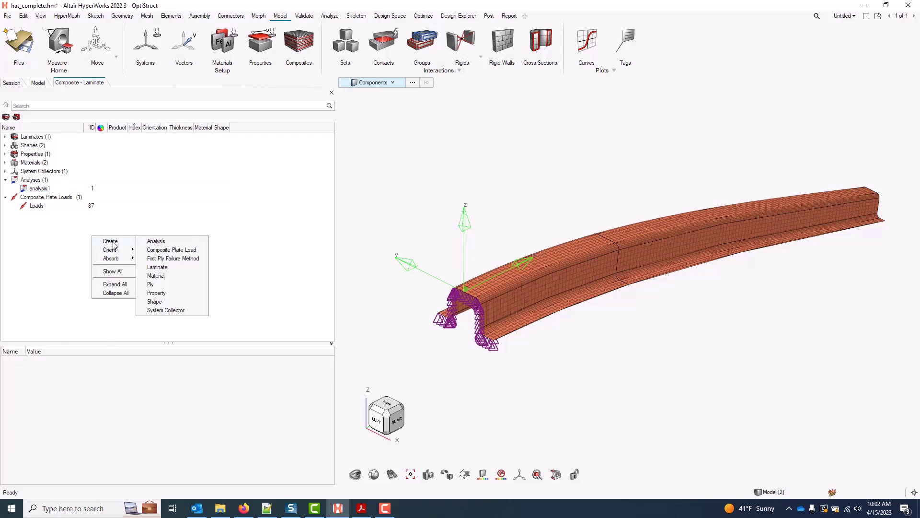
{"action": "left_click", "coordinate": [192, 261]}
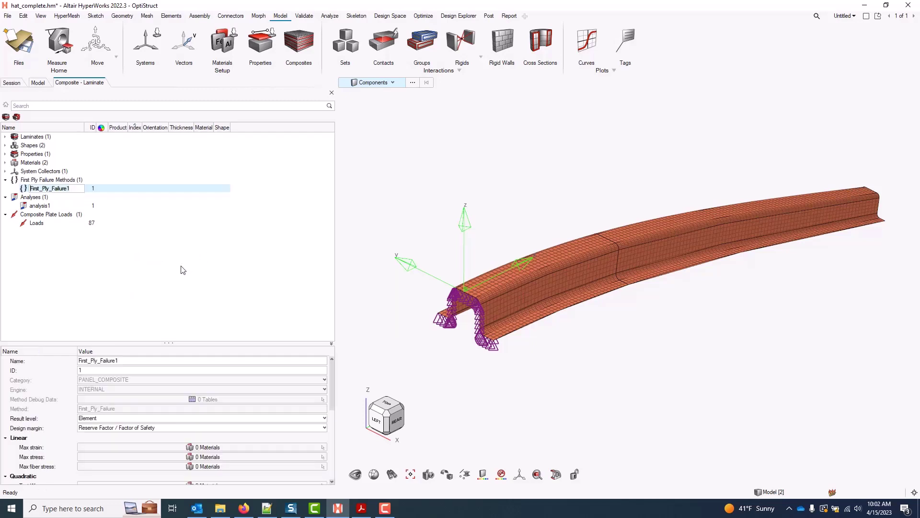
{"action": "left_click", "coordinate": [106, 422]}
{"action": "left_click", "coordinate": [107, 419]}
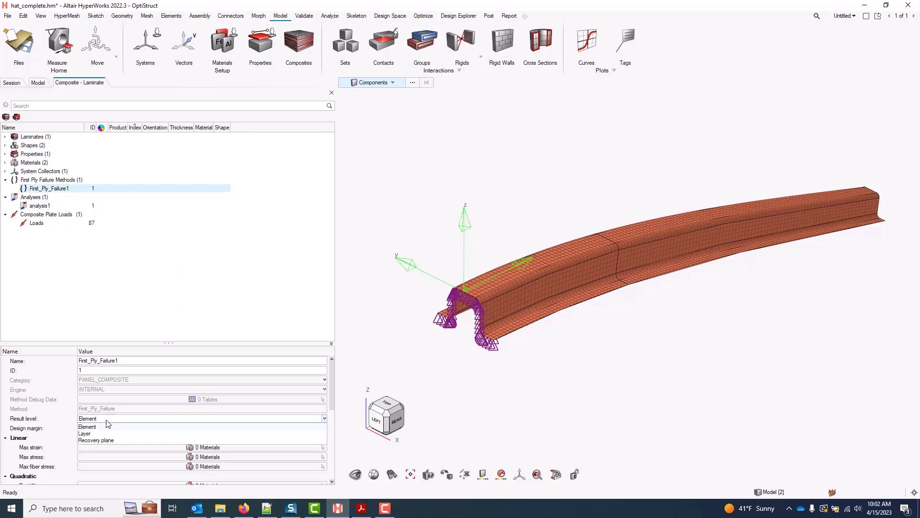
{"action": "left_click", "coordinate": [107, 421]}
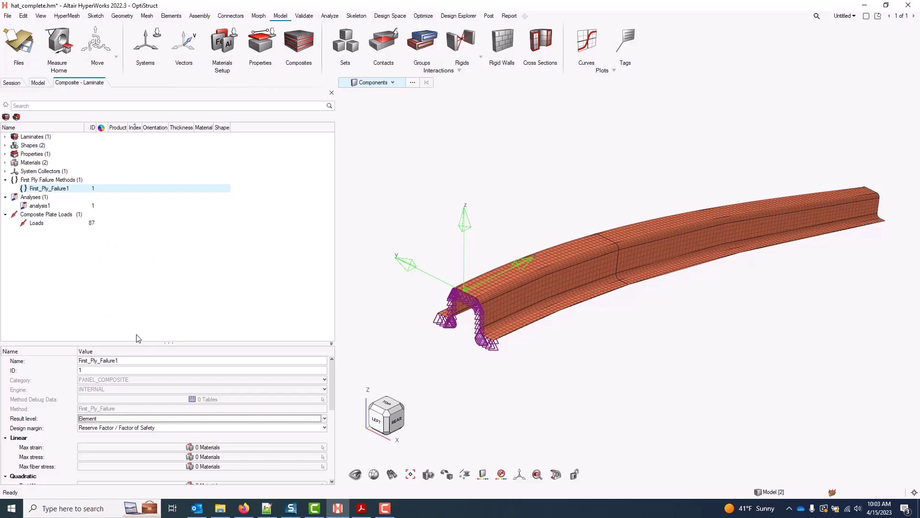
{"action": "left_click", "coordinate": [126, 428]}
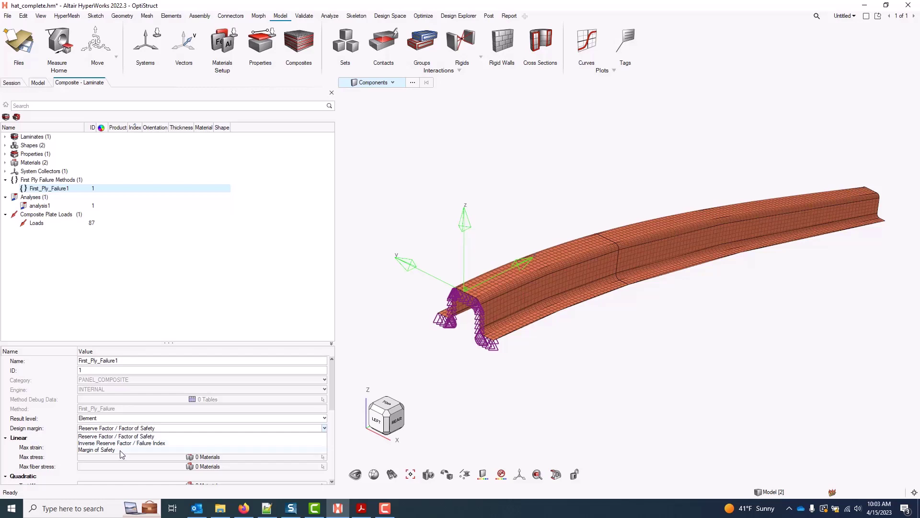
{"action": "left_click", "coordinate": [121, 450]}
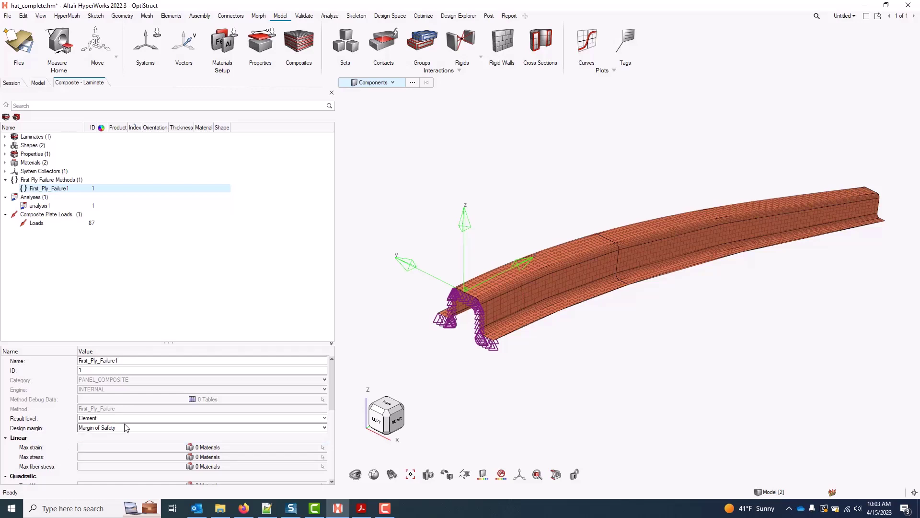
{"action": "left_click_drag", "start_coordinate": [154, 344], "coordinate": [150, 254]}
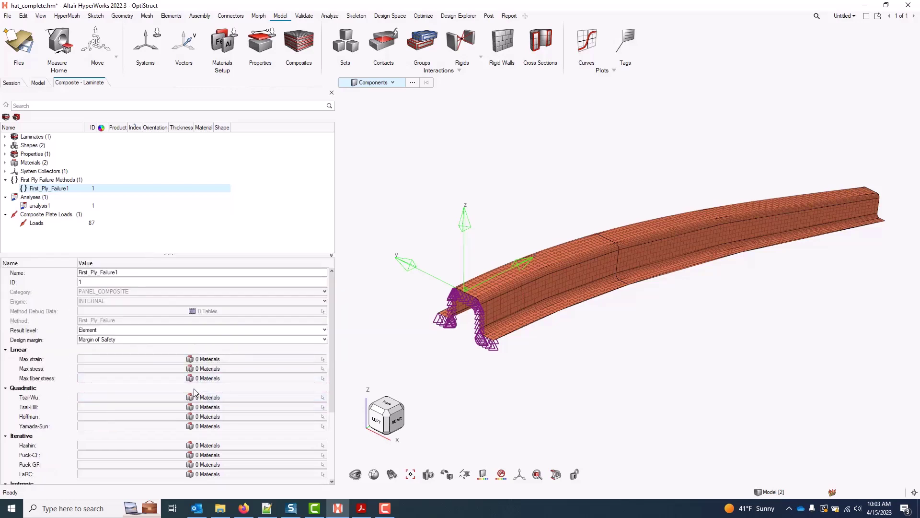
{"action": "scroll", "coordinate": [326, 355], "scroll_direction": "down", "scroll_amount": 4}
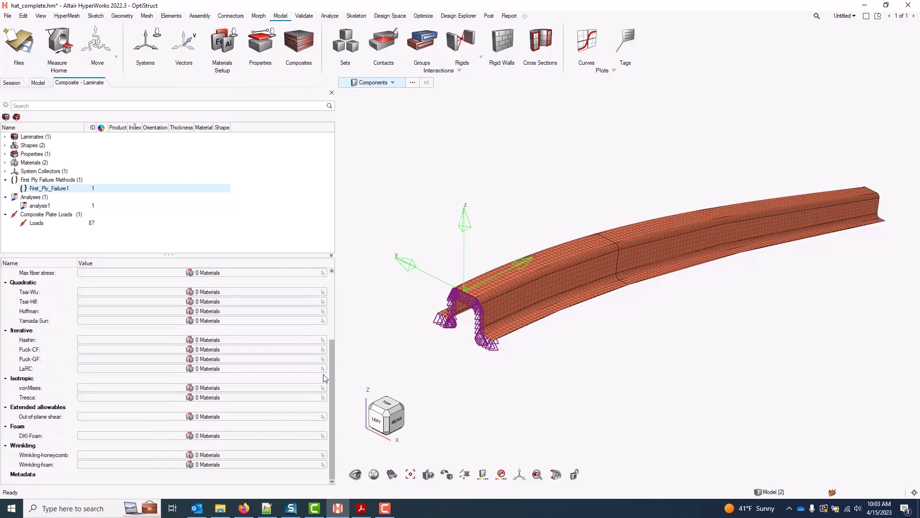
{"action": "scroll", "coordinate": [324, 377], "scroll_direction": "up", "scroll_amount": 3}
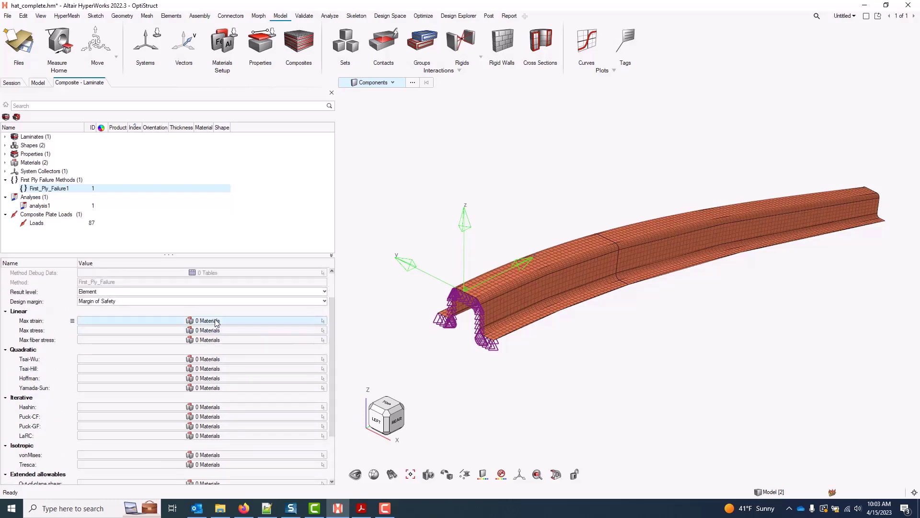
Apply the max strain criterion to carbon_epoxy and glass_epoxy, then review carbon_epoxy's properties.
{"action": "left_click", "coordinate": [216, 321]}
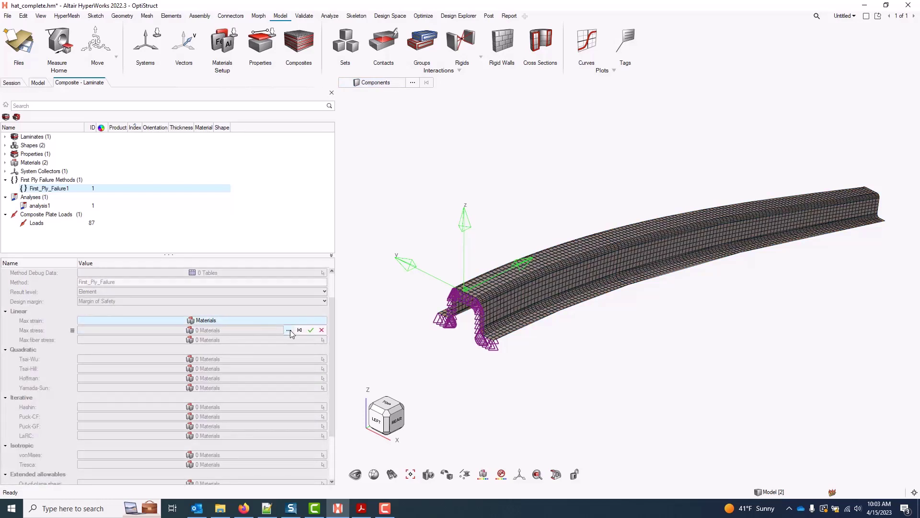
{"action": "left_click", "coordinate": [288, 330]}
{"action": "left_click_drag", "start_coordinate": [120, 414], "coordinate": [118, 365]}
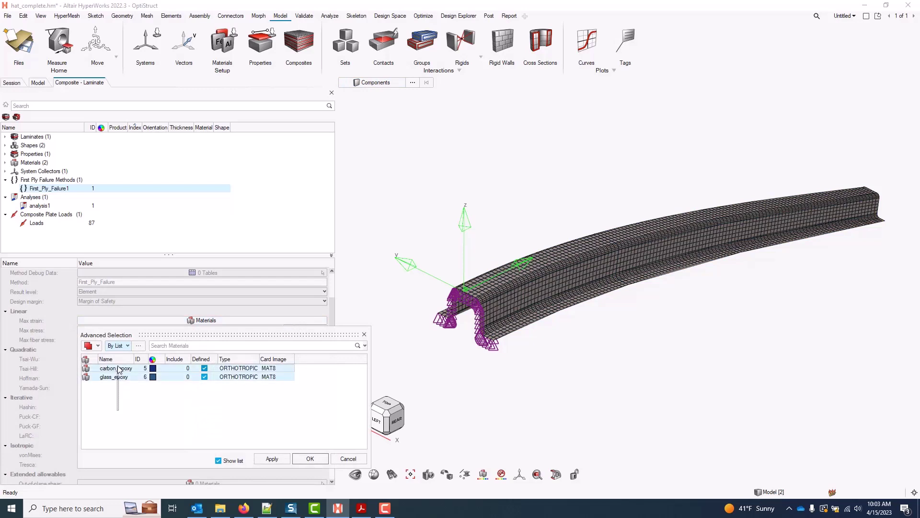
{"action": "left_click", "coordinate": [310, 459]}
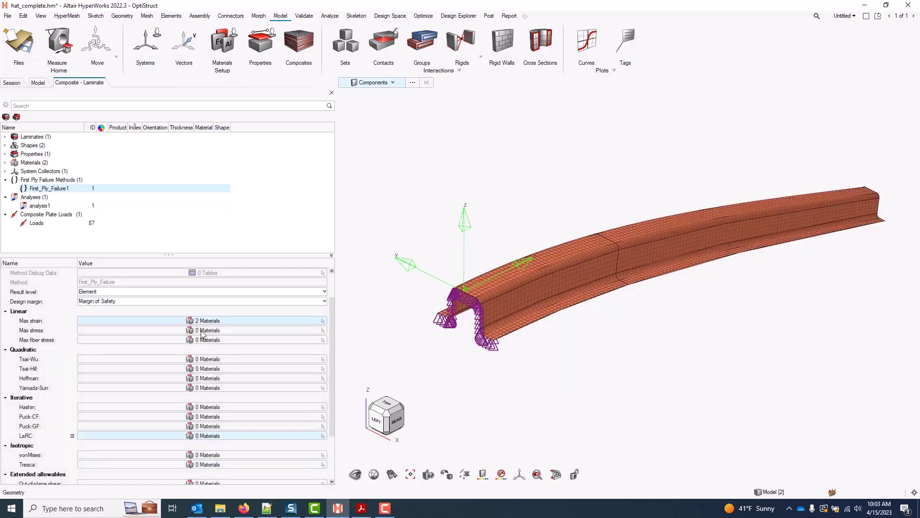
{"action": "left_click", "coordinate": [5, 163]}
{"action": "left_click", "coordinate": [40, 172]}
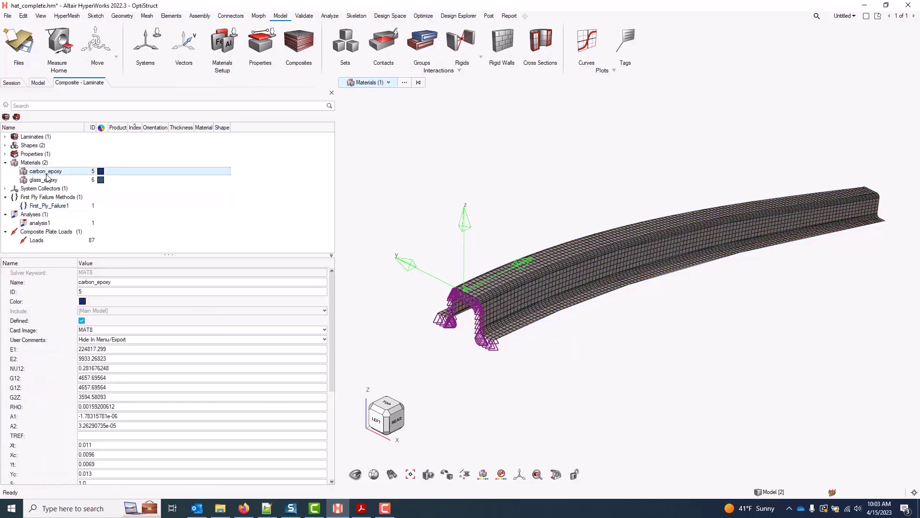
{"action": "scroll", "coordinate": [111, 386], "scroll_direction": "down", "scroll_amount": 2}
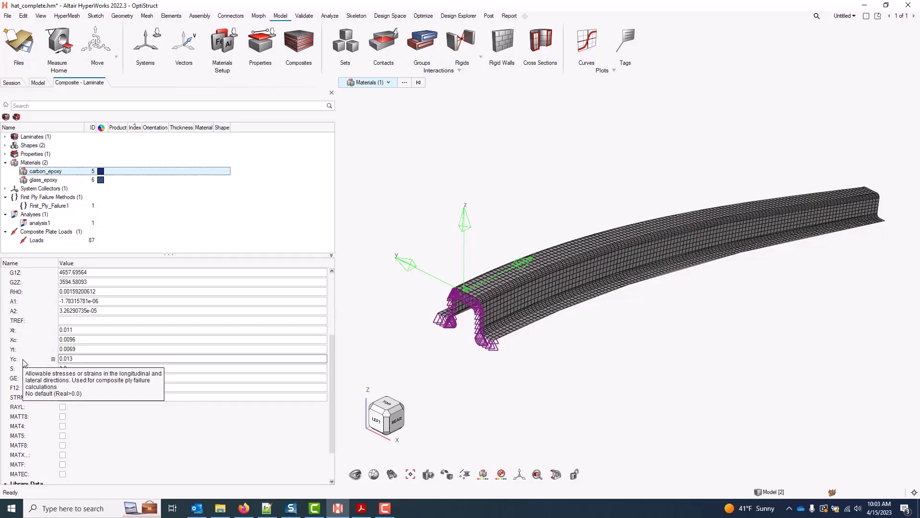
Set analysis1's FPF settings to First_Ply_Failure1.
{"action": "left_click", "coordinate": [40, 223]}
{"action": "left_click", "coordinate": [196, 349]}
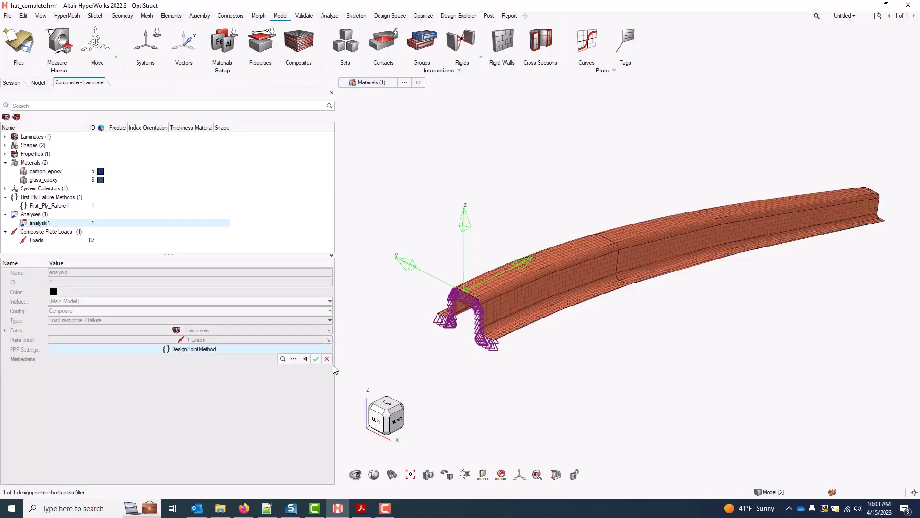
{"action": "left_click", "coordinate": [305, 358]}
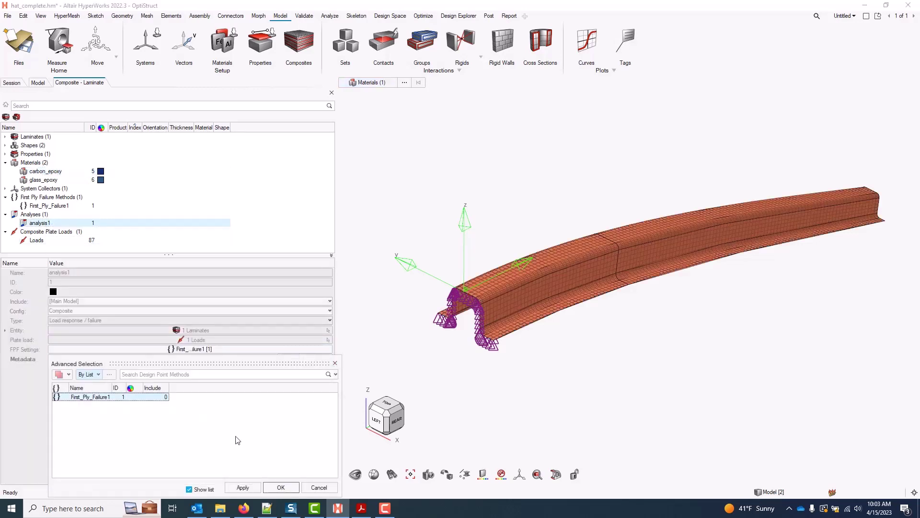
{"action": "left_click", "coordinate": [287, 487]}
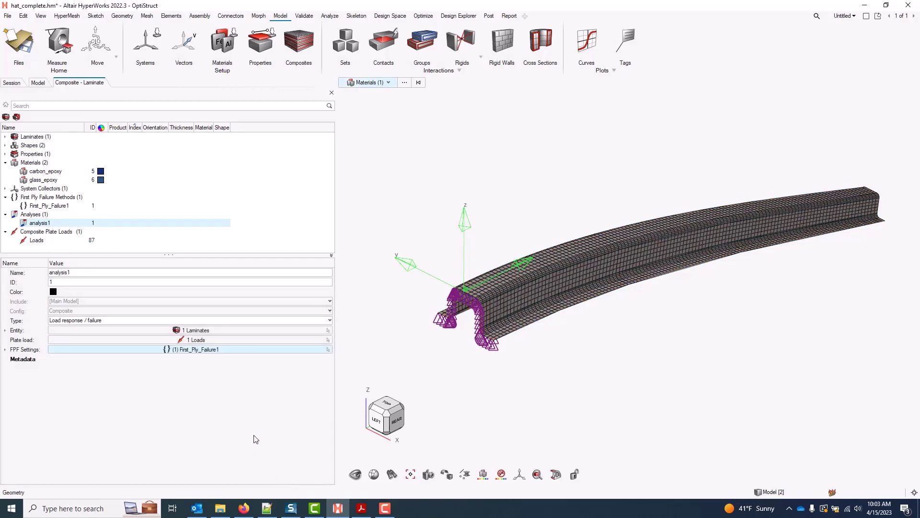
Run analysis1 to open its Load Response results.
{"action": "left_click", "coordinate": [49, 223]}
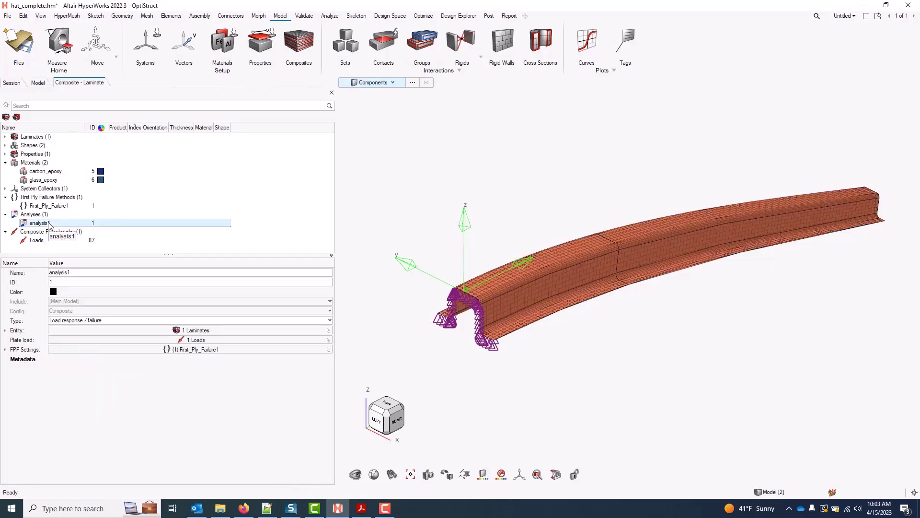
{"action": "right_click", "coordinate": [49, 223]}
{"action": "left_click", "coordinate": [72, 255]}
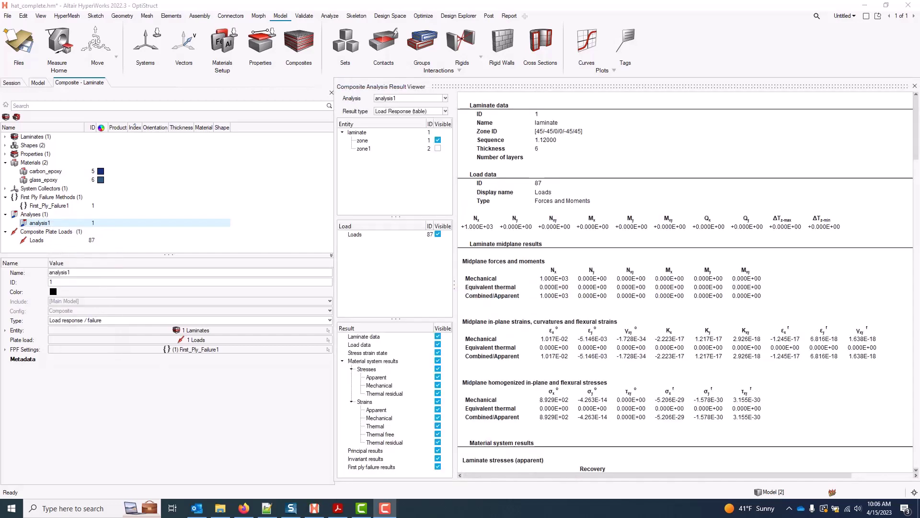
Toggle zone1 and scroll the Load Response table down to the first ply failure margins and back.
{"action": "left_click_drag", "start_coordinate": [605, 86], "coordinate": [526, 69]}
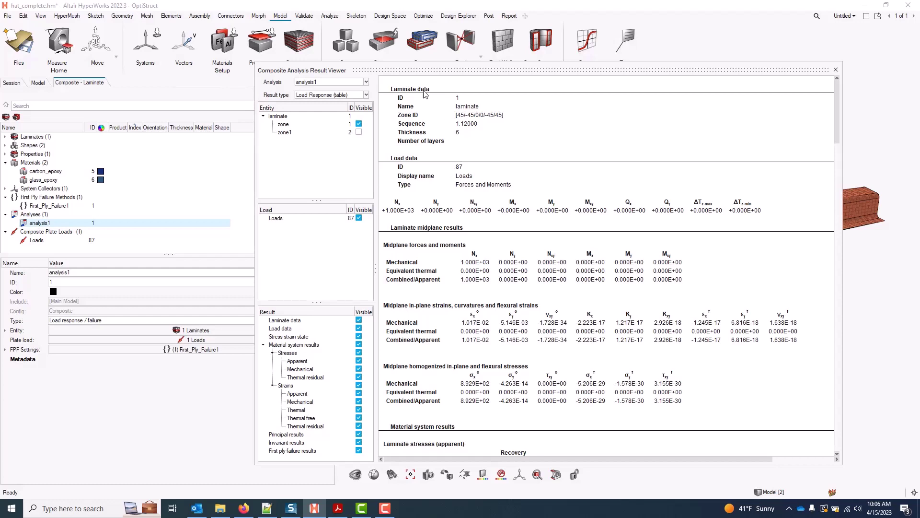
{"action": "left_click", "coordinate": [359, 132]}
{"action": "left_click", "coordinate": [359, 133]}
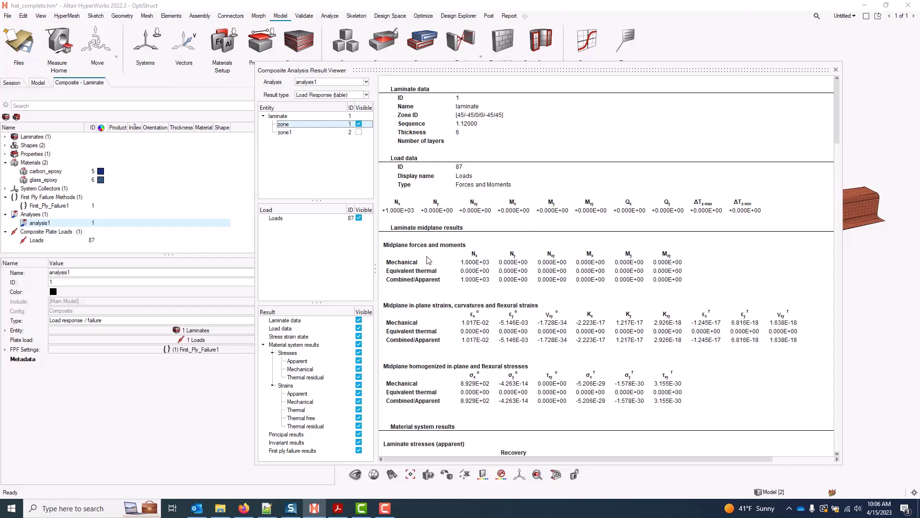
{"action": "left_click_drag", "start_coordinate": [835, 131], "coordinate": [833, 452]}
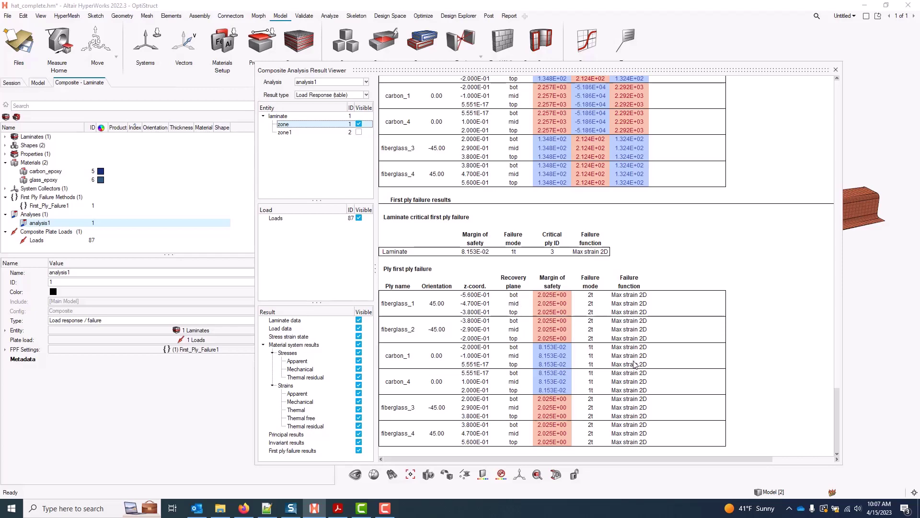
{"action": "left_click_drag", "start_coordinate": [836, 393], "coordinate": [836, 79]}
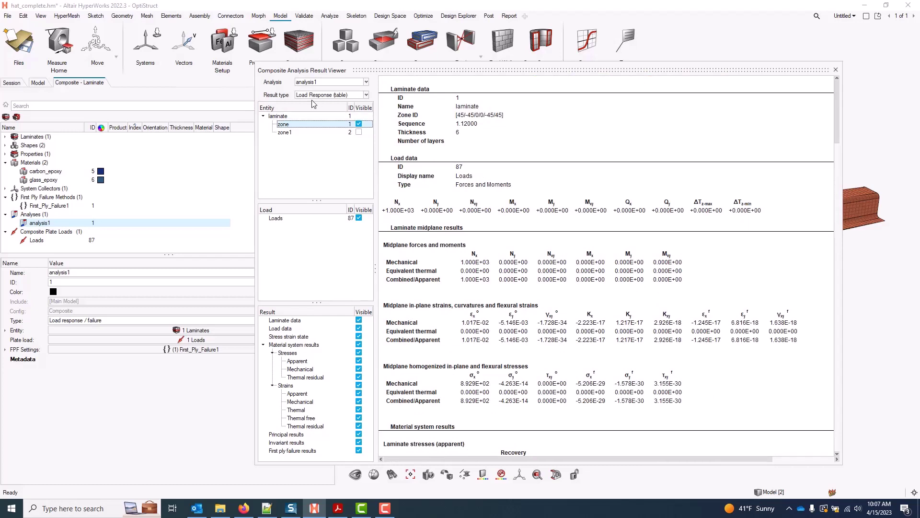
Plot mechanical sig_1 through the laminate thickness and read the 2280.16 peak on carbon_4.
{"action": "left_click", "coordinate": [366, 96]}
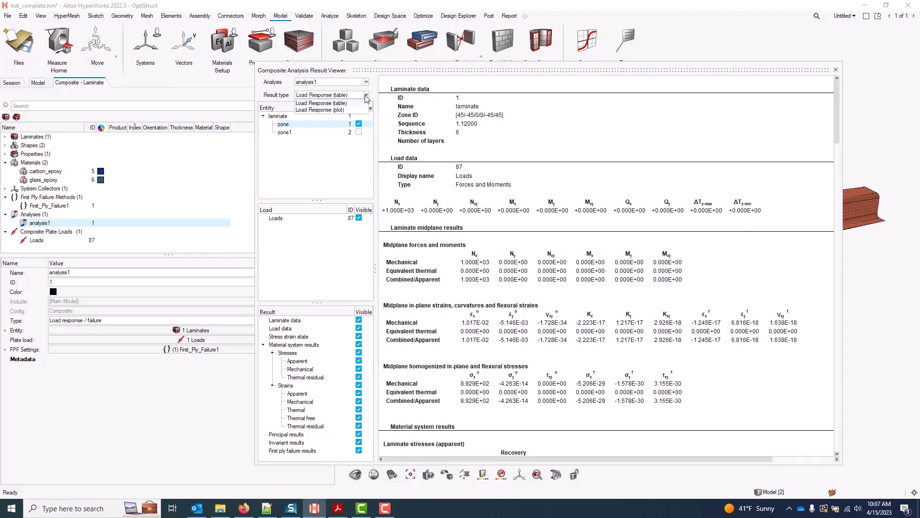
{"action": "left_click", "coordinate": [332, 110]}
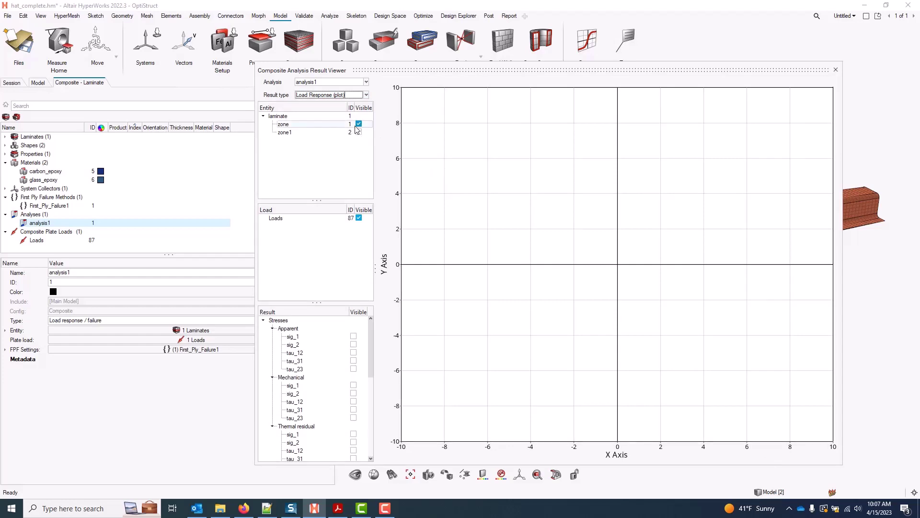
{"action": "left_click", "coordinate": [353, 385]}
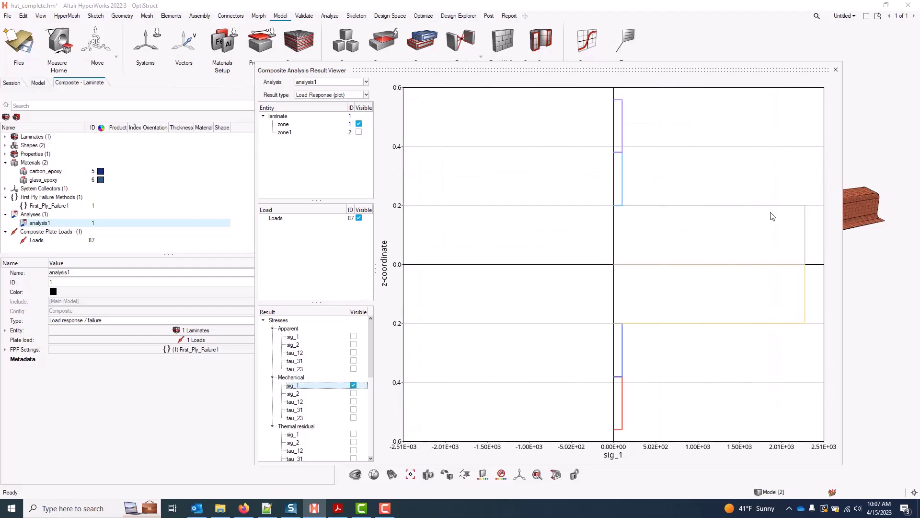
{"action": "mouse_move", "coordinate": [775, 211]}
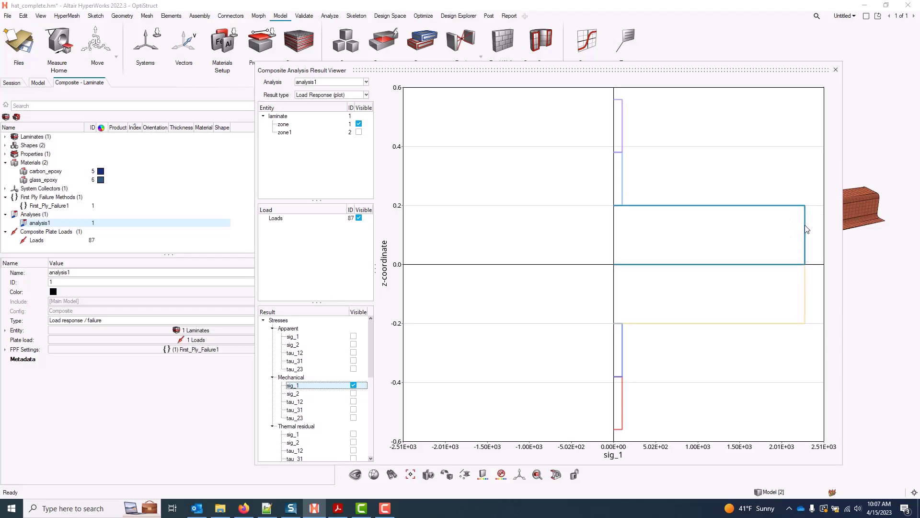
{"action": "mouse_move", "coordinate": [807, 230]}
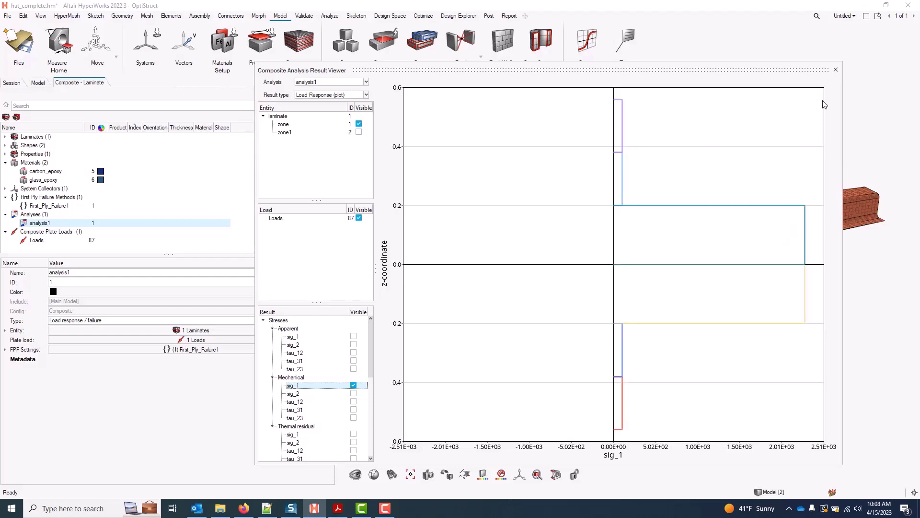
Close the result viewer and change analysis1's entity to one picked element of the hat beam.
{"action": "left_click", "coordinate": [836, 70]}
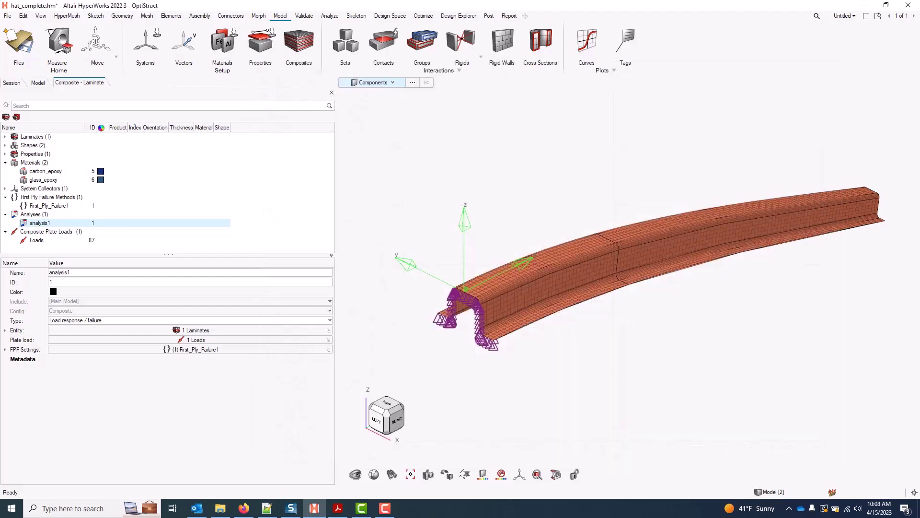
{"action": "left_click", "coordinate": [385, 508]}
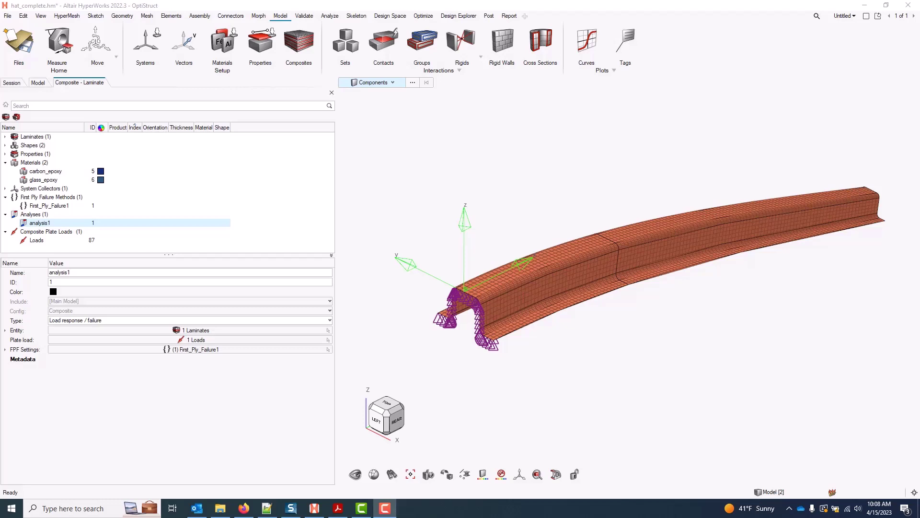
{"action": "left_click", "coordinate": [192, 330]}
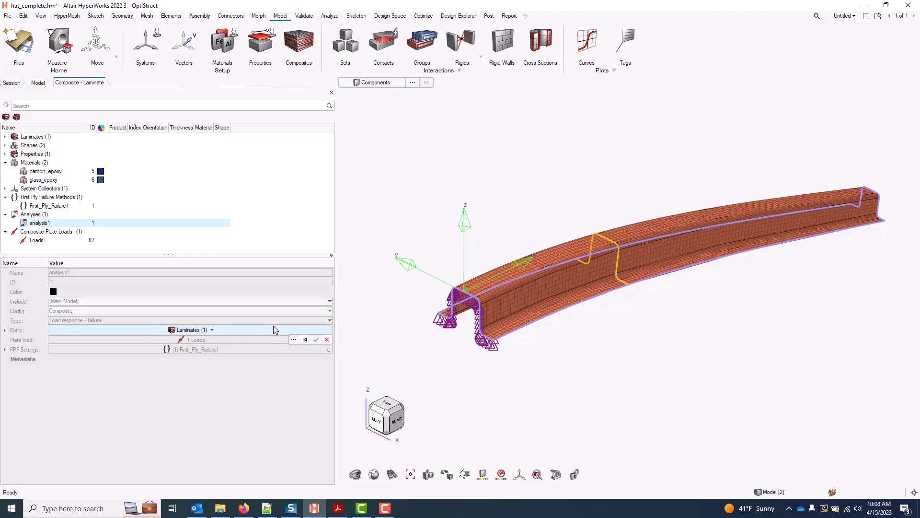
{"action": "left_click", "coordinate": [305, 341]}
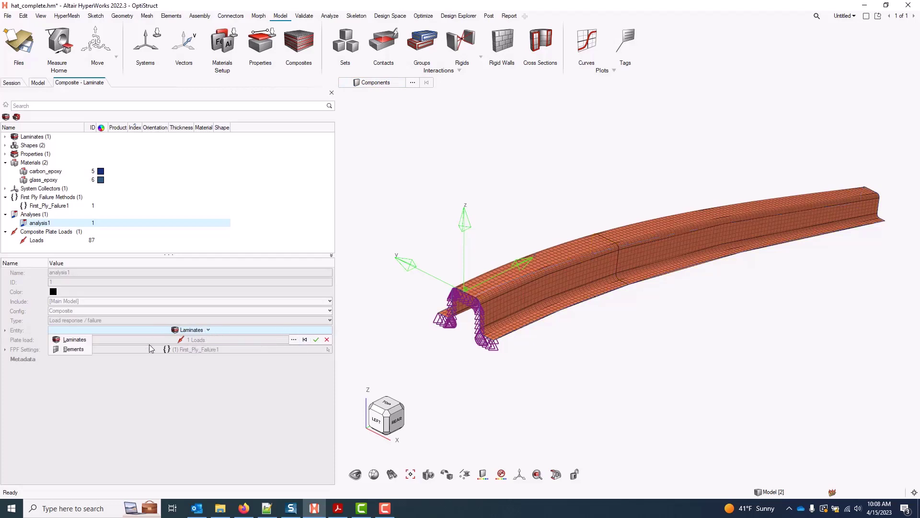
{"action": "left_click", "coordinate": [73, 351]}
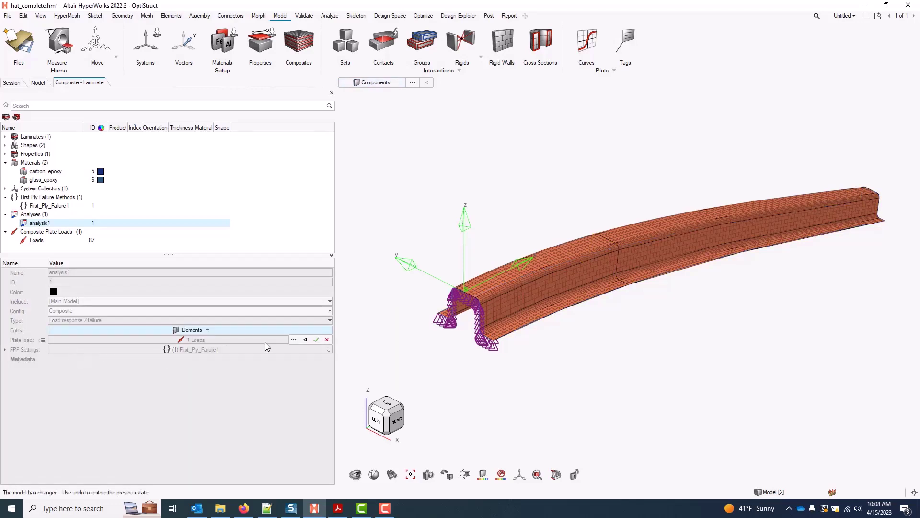
{"action": "left_click", "coordinate": [317, 339]}
{"action": "left_click", "coordinate": [234, 330]}
{"action": "left_click", "coordinate": [499, 276]}
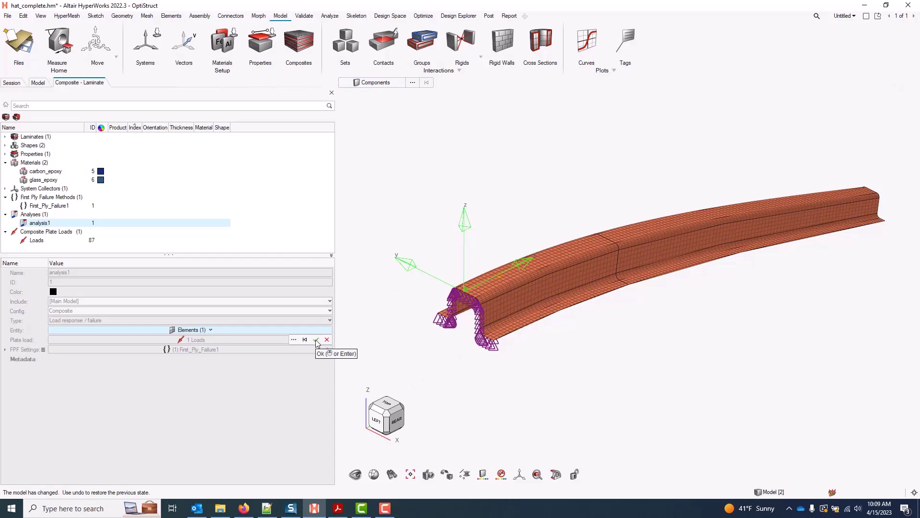
{"action": "left_click", "coordinate": [316, 340]}
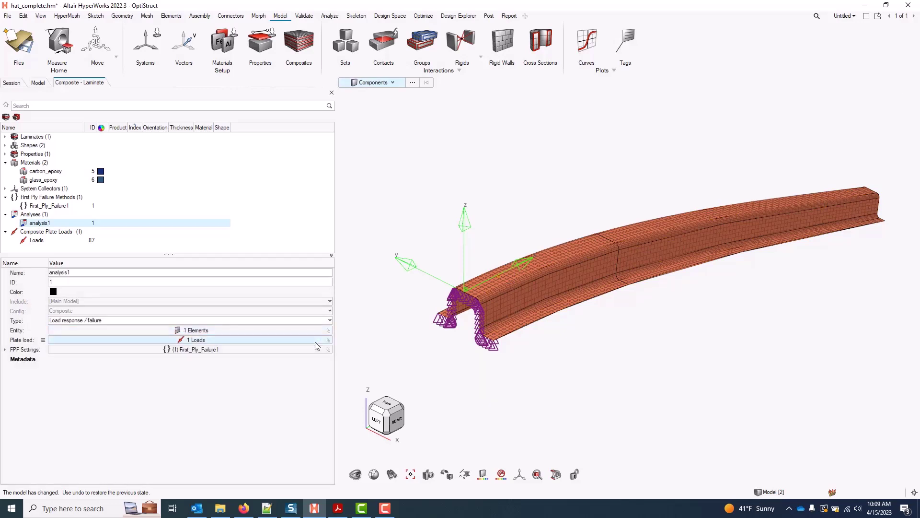
Check the plate load source list for analysis1, leaving Loads unchanged.
{"action": "left_click", "coordinate": [211, 339]}
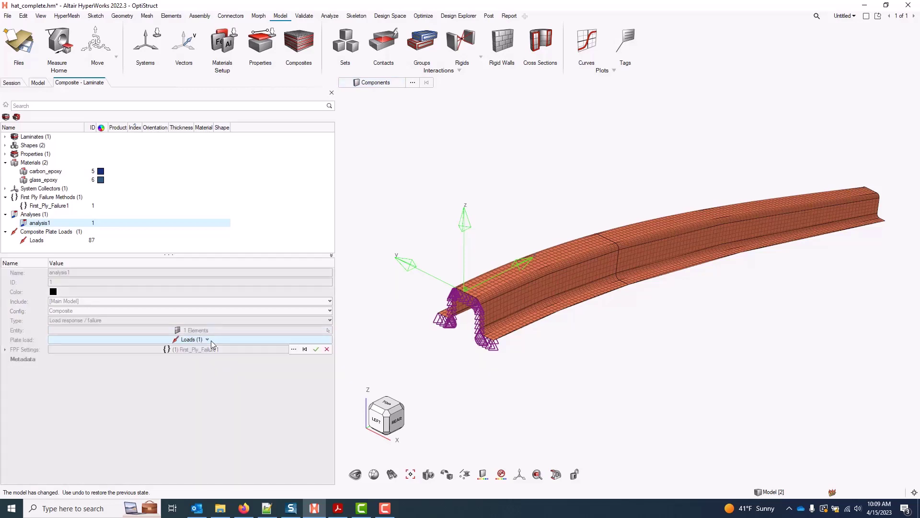
{"action": "left_click", "coordinate": [207, 339]}
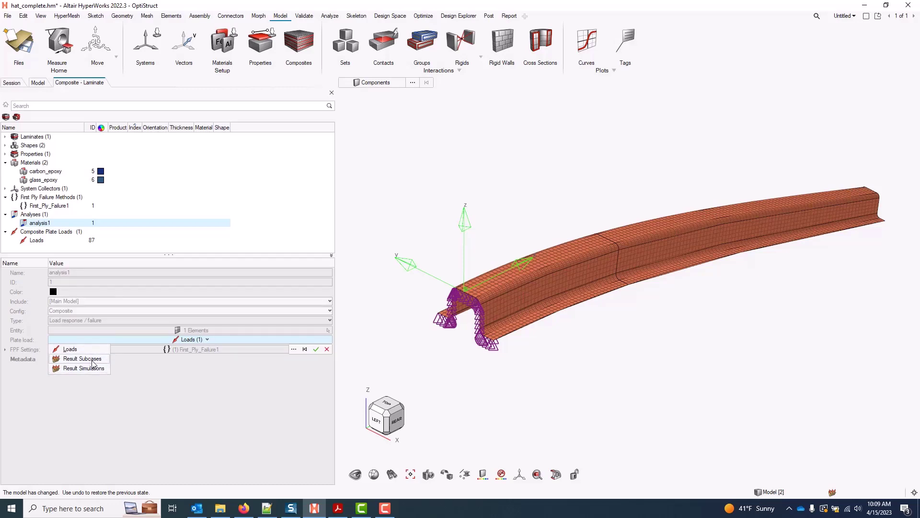
{"action": "left_click", "coordinate": [315, 163]}
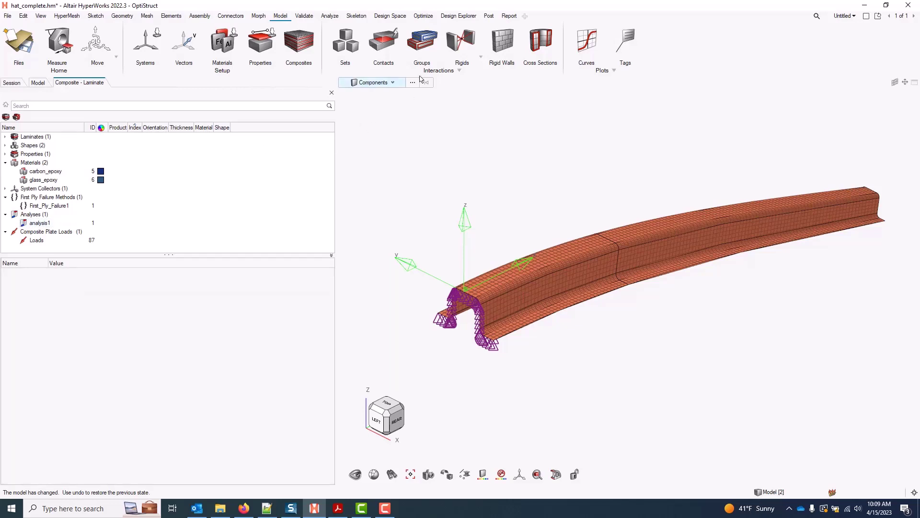
Import the hat_complete.h3d result file and select result1 to show Subcase 1 (loadstep1).
{"action": "left_click", "coordinate": [496, 18]}
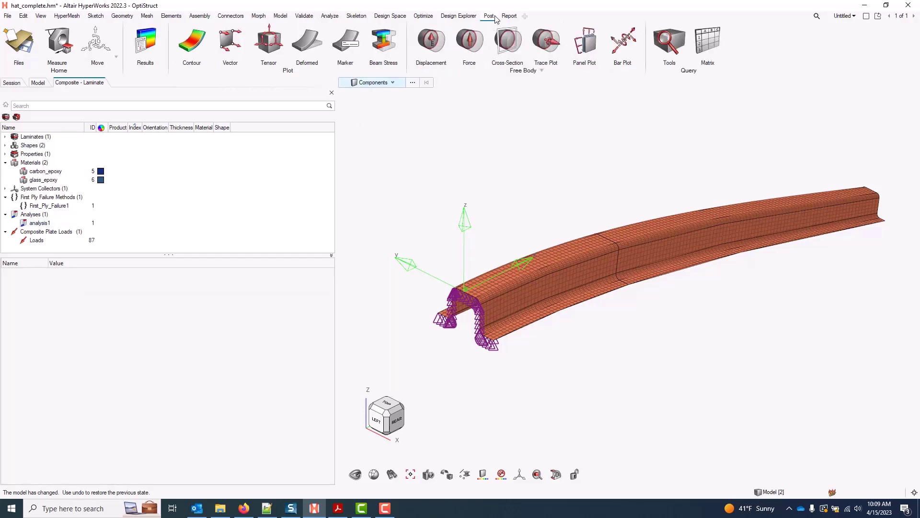
{"action": "left_click", "coordinate": [134, 33]}
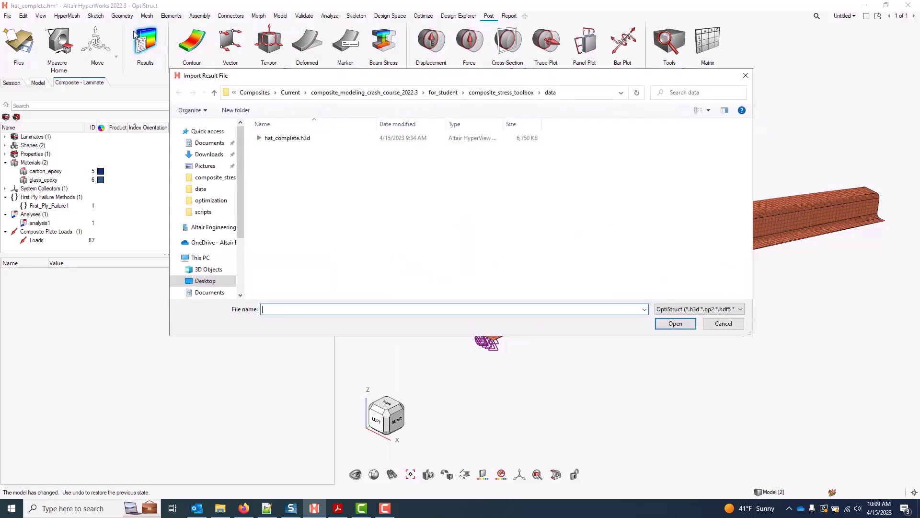
{"action": "left_click", "coordinate": [290, 138]}
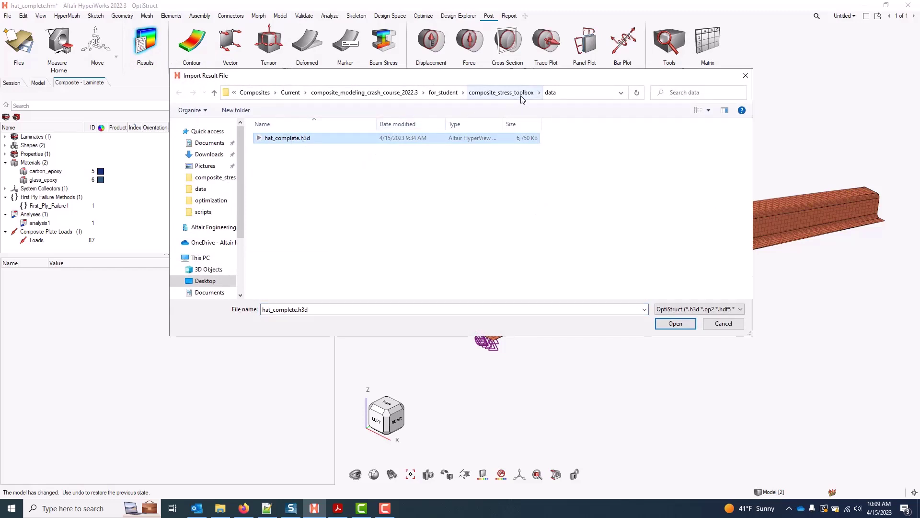
{"action": "left_click", "coordinate": [677, 323]}
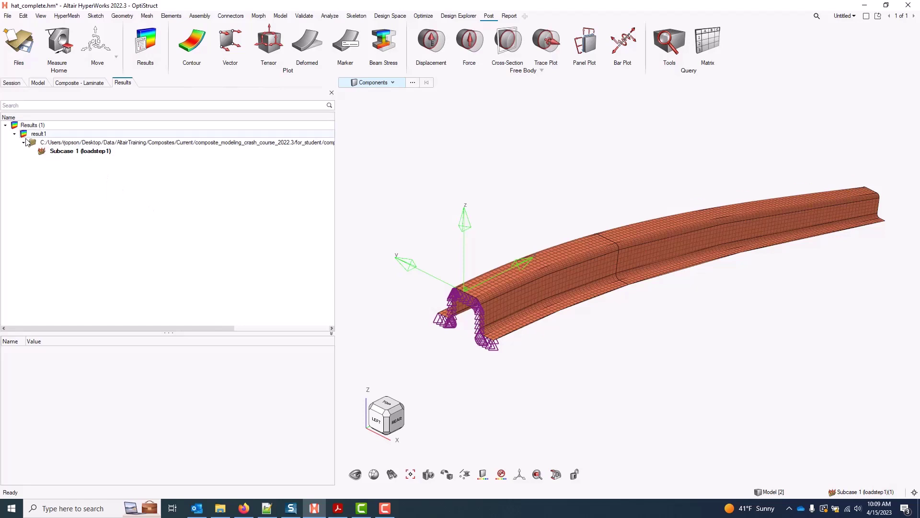
{"action": "left_click", "coordinate": [41, 135]}
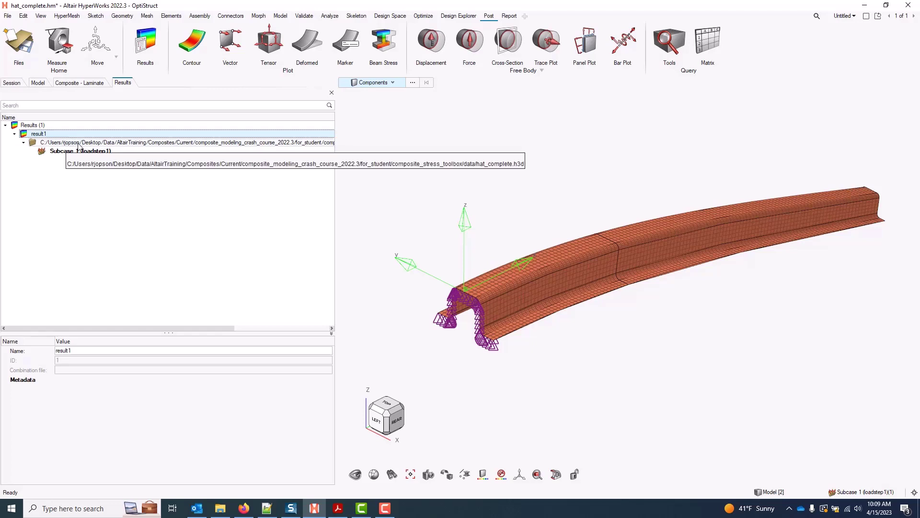
Select the GLOBAL_OUTPUT_REQUEST card and scroll its properties to review CFAILURE, CSTRESS and ELFORCE H3D output.
{"action": "left_click", "coordinate": [43, 85]}
{"action": "left_click", "coordinate": [6, 127]}
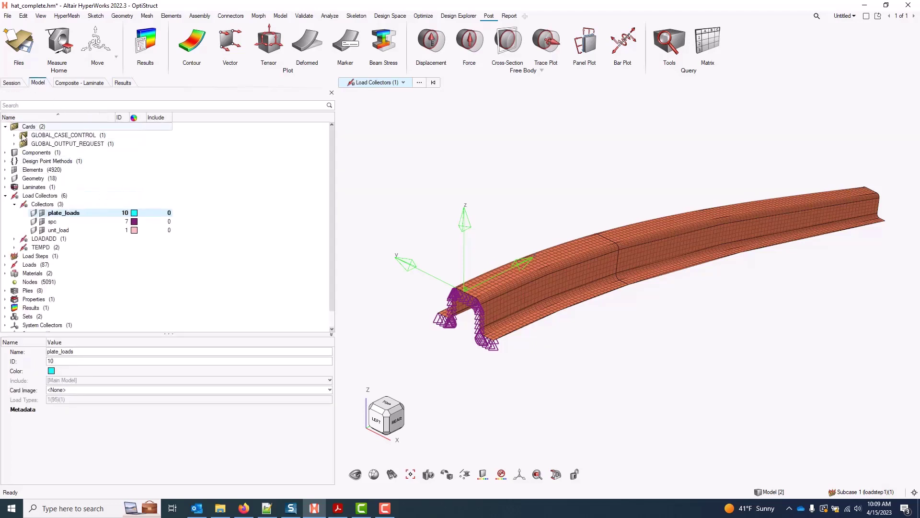
{"action": "left_click", "coordinate": [15, 144]}
{"action": "left_click", "coordinate": [62, 152]}
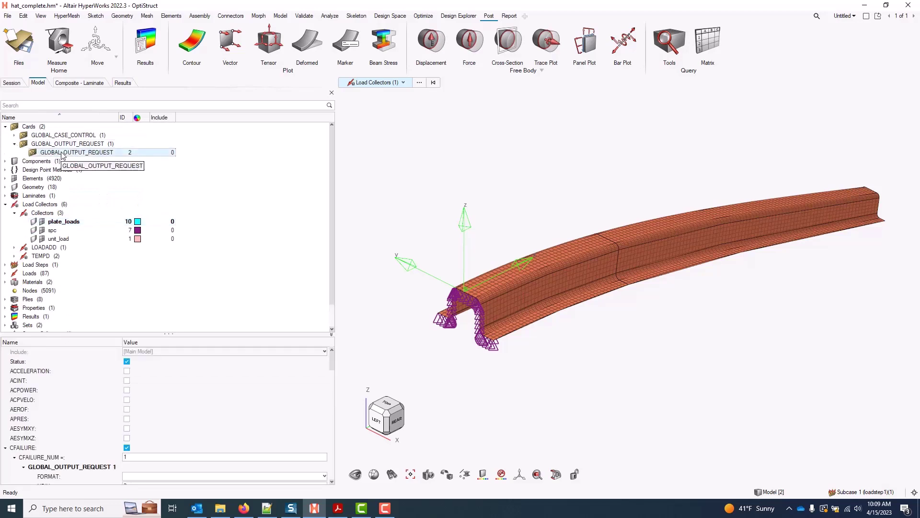
{"action": "left_click", "coordinate": [333, 360]}
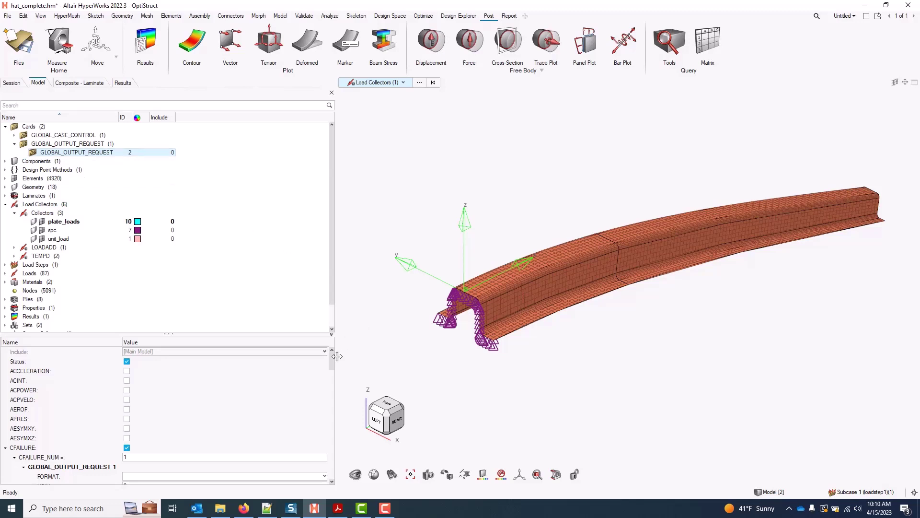
{"action": "left_click_drag", "start_coordinate": [332, 360], "coordinate": [333, 409]}
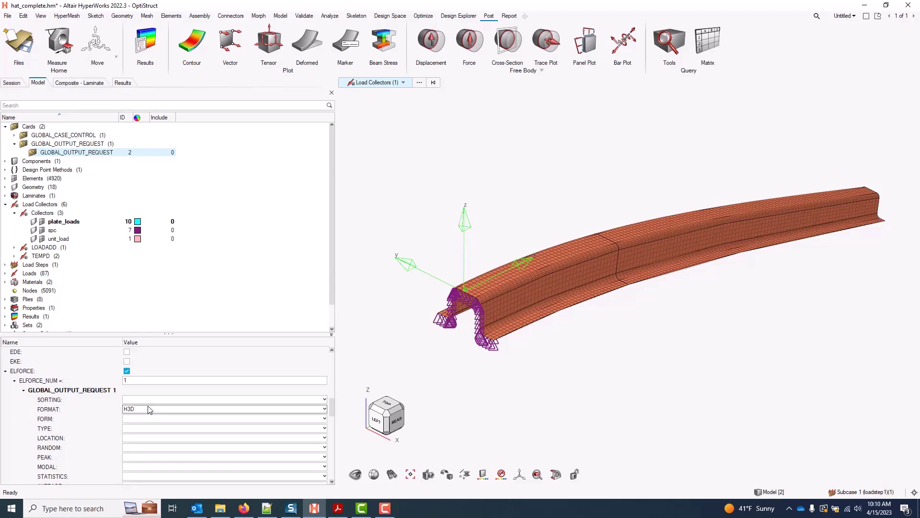
Switch analysis1's plate load source to result subcases and choose Subcase 1 (loadstep1).
{"action": "left_click", "coordinate": [88, 86]}
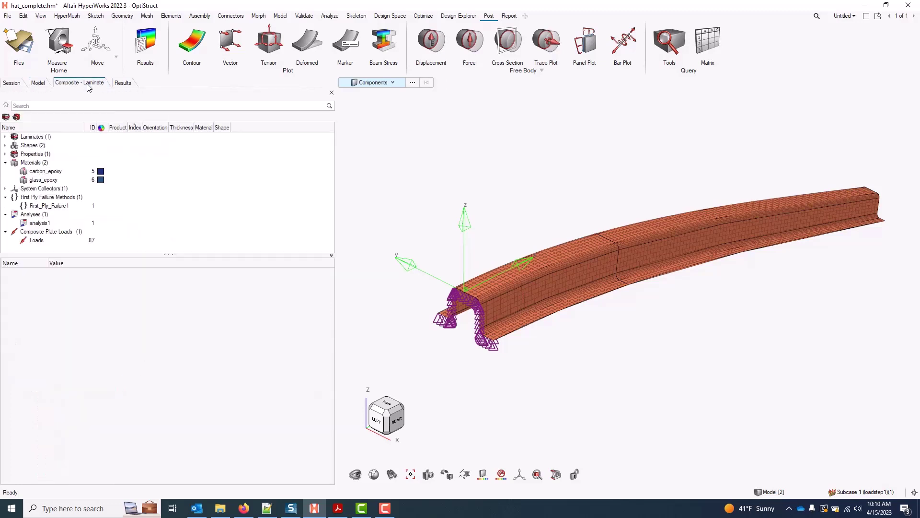
{"action": "left_click", "coordinate": [47, 223]}
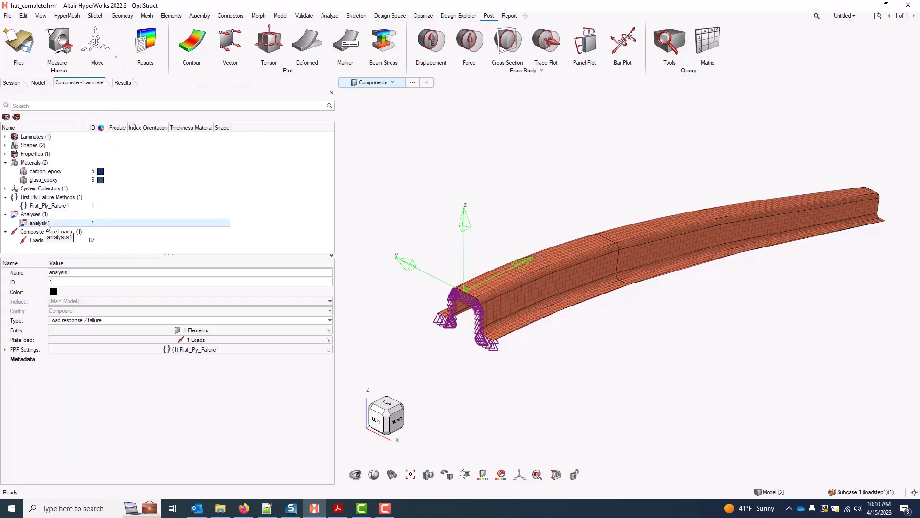
{"action": "left_click", "coordinate": [208, 340]}
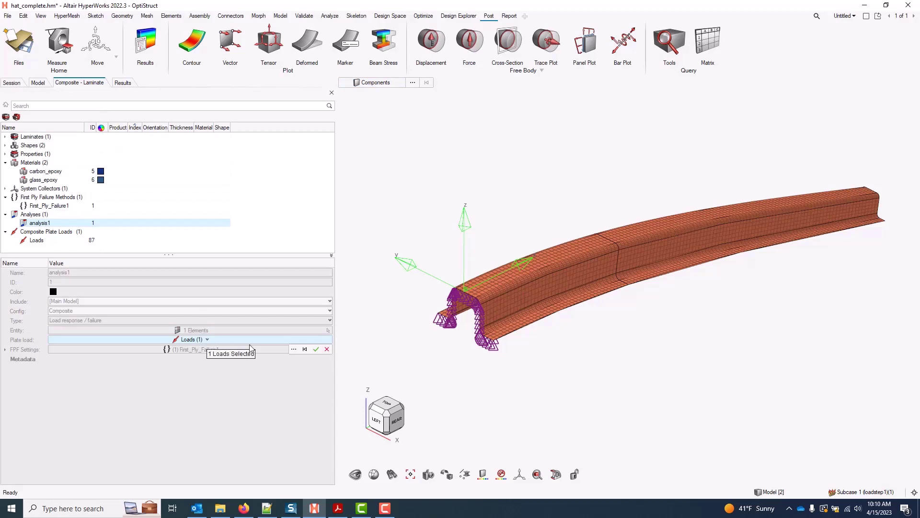
{"action": "left_click", "coordinate": [203, 339]}
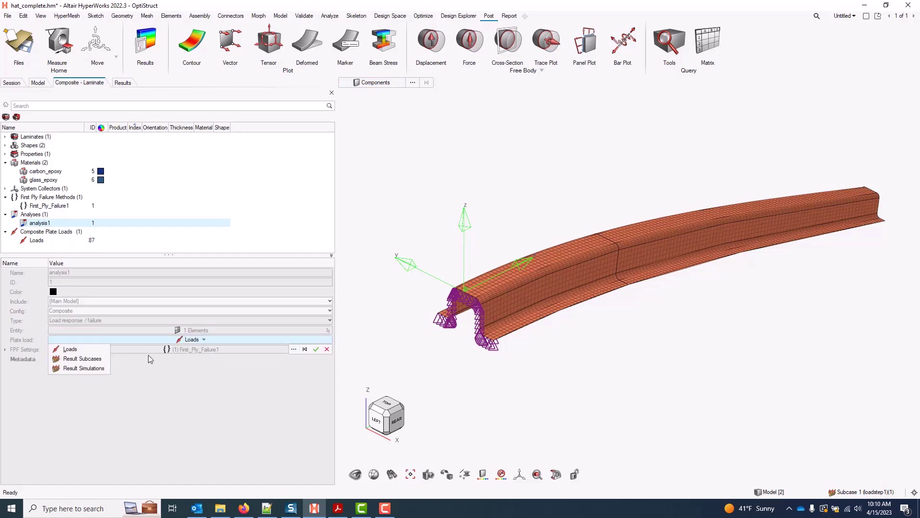
{"action": "left_click", "coordinate": [75, 359]}
{"action": "left_click", "coordinate": [294, 349]}
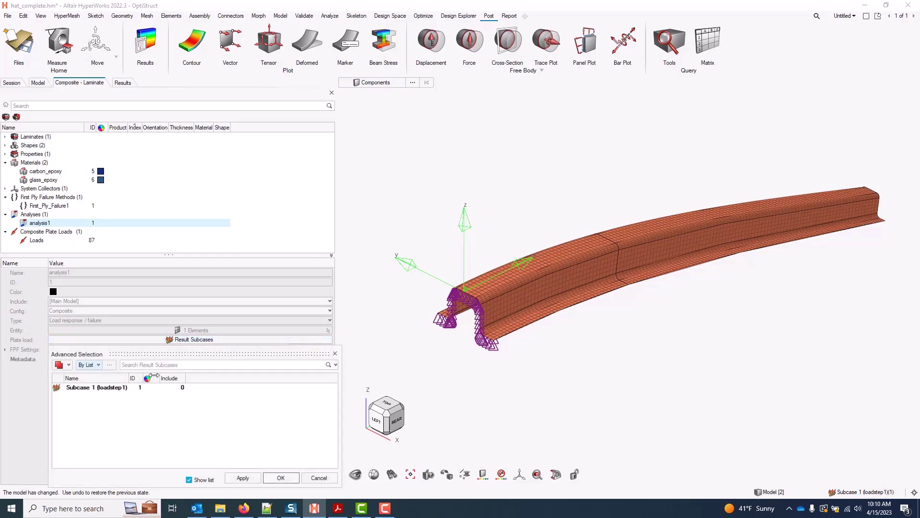
{"action": "left_click", "coordinate": [106, 387]}
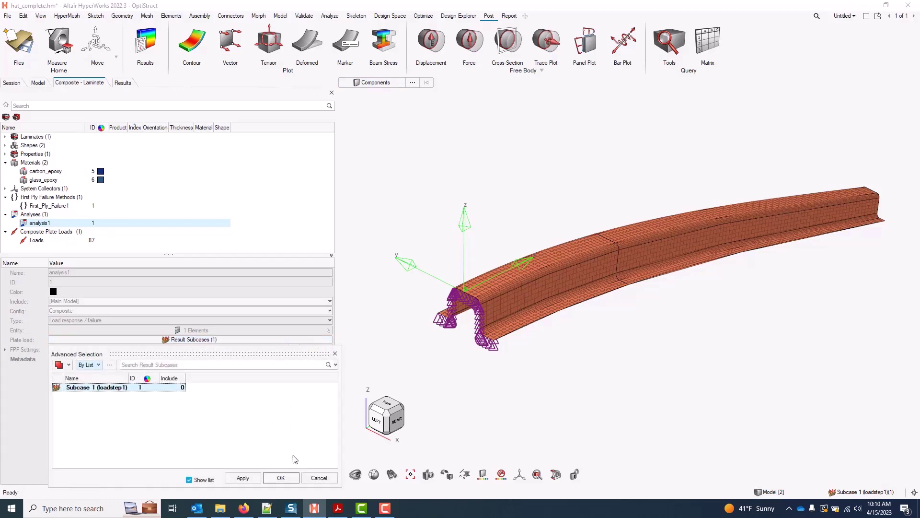
{"action": "left_click", "coordinate": [283, 479]}
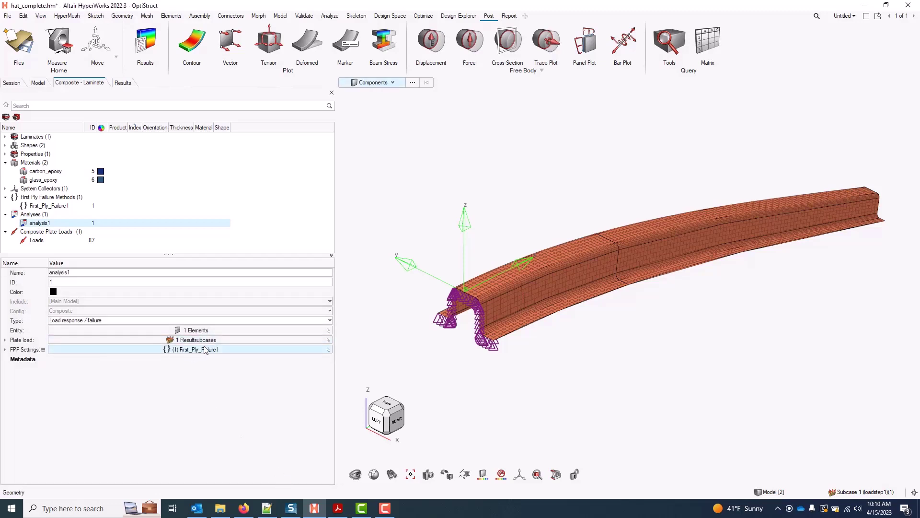
Run analysis1 and undock the Composite Analysis Result Viewer to review the apparent laminate stresses.
{"action": "right_click", "coordinate": [51, 224]}
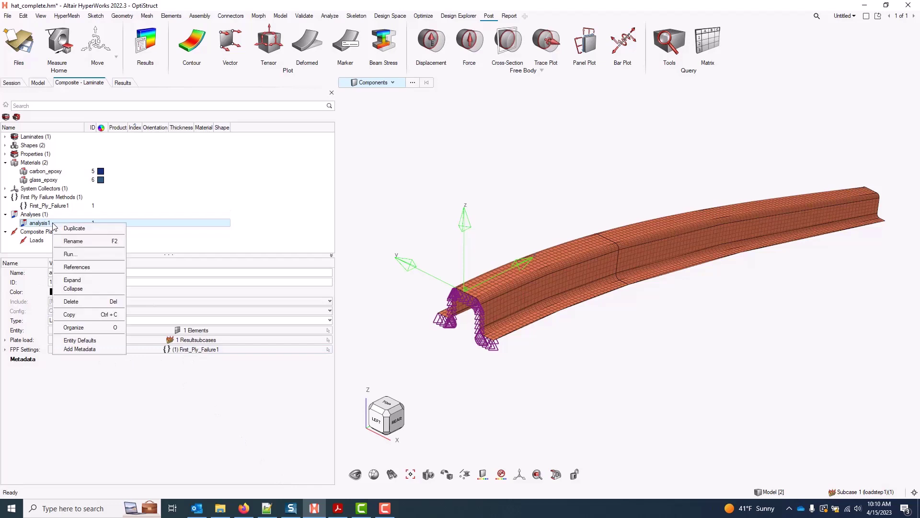
{"action": "left_click", "coordinate": [105, 255]}
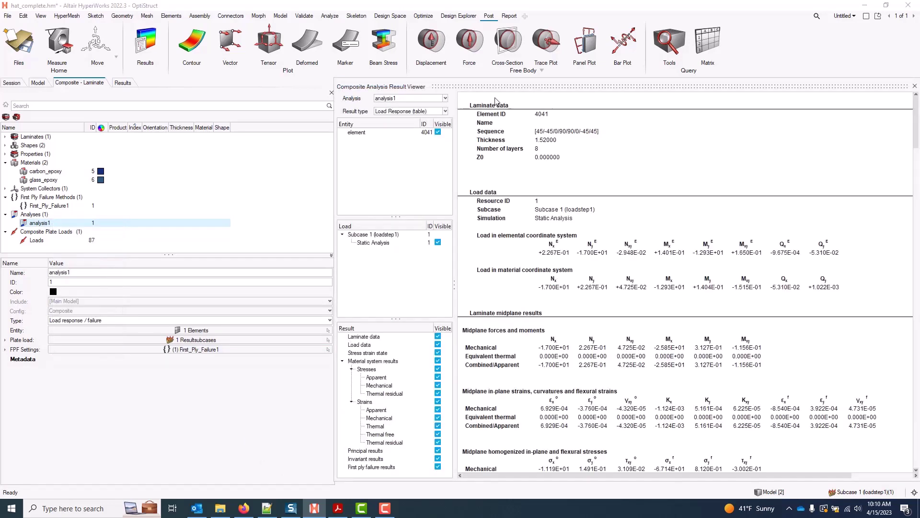
{"action": "left_click_drag", "start_coordinate": [509, 89], "coordinate": [417, 71]}
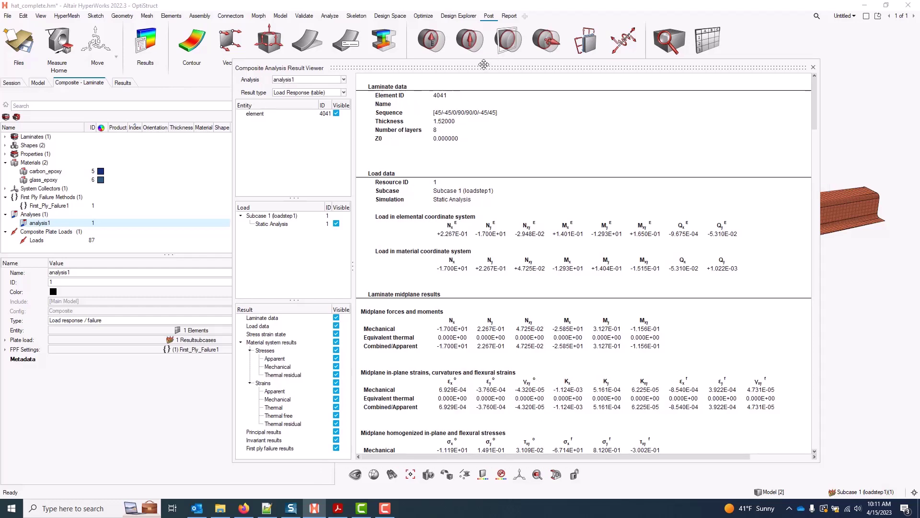
{"action": "left_click_drag", "start_coordinate": [495, 66], "coordinate": [404, 56]}
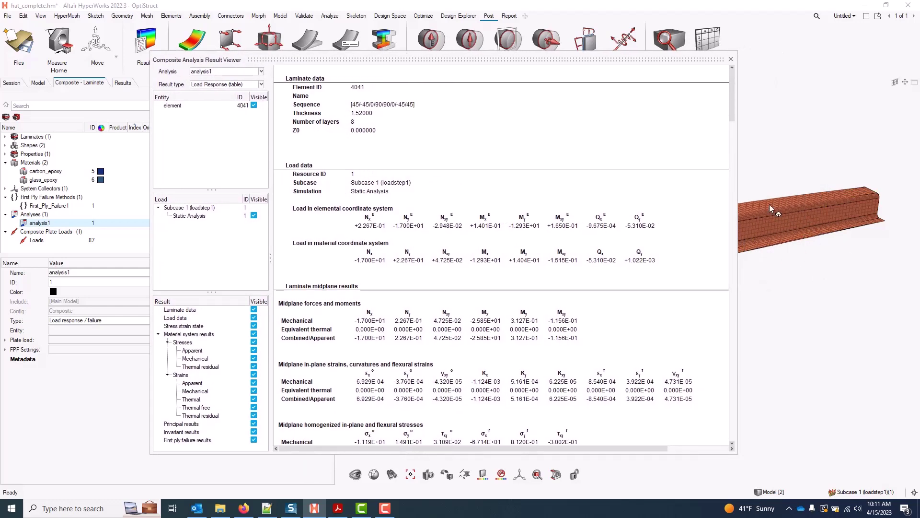
{"action": "left_click_drag", "start_coordinate": [497, 57], "coordinate": [561, 52]}
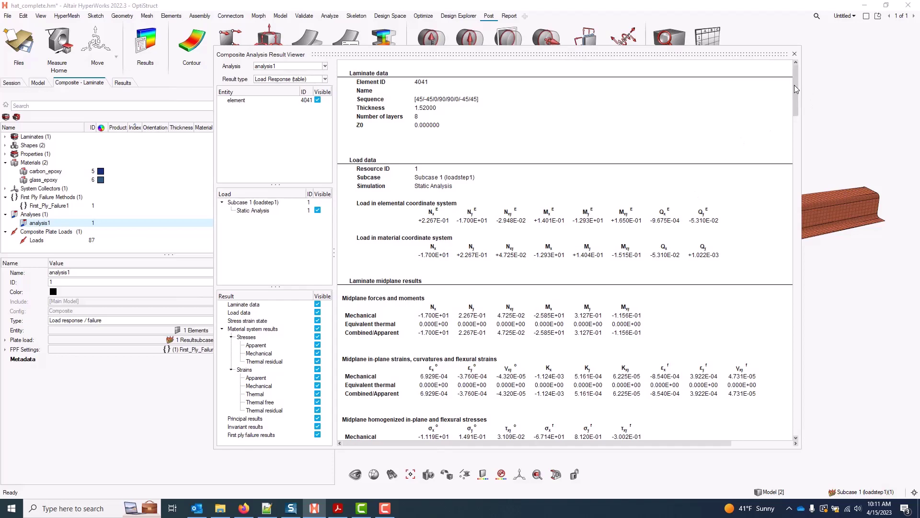
{"action": "mouse_move", "coordinate": [794, 86]}
{"action": "left_mouse_down"}
{"action": "mouse_move", "coordinate": [793, 125]}
{"action": "mouse_move", "coordinate": [792, 84]}
{"action": "left_mouse_up"}
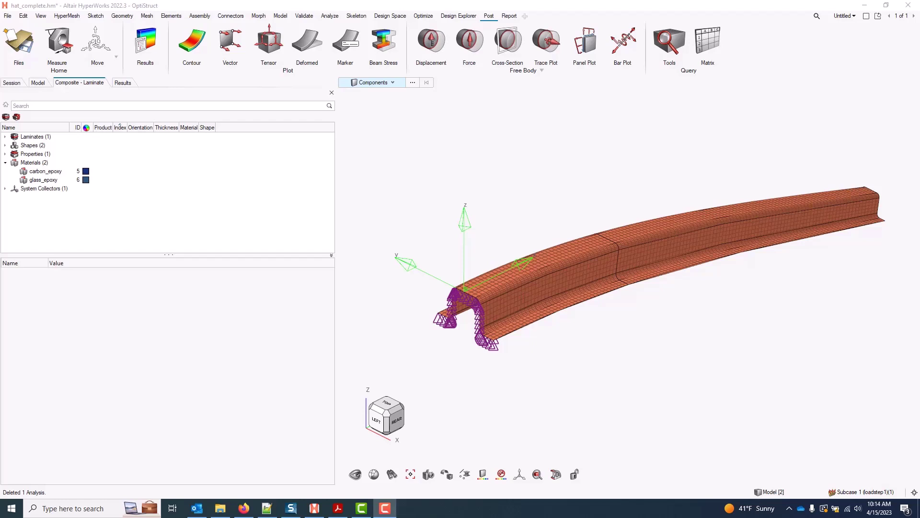
Create a new analysis keeping the default name analysis1 and set its type to Strength.
{"action": "right_click", "coordinate": [87, 208]}
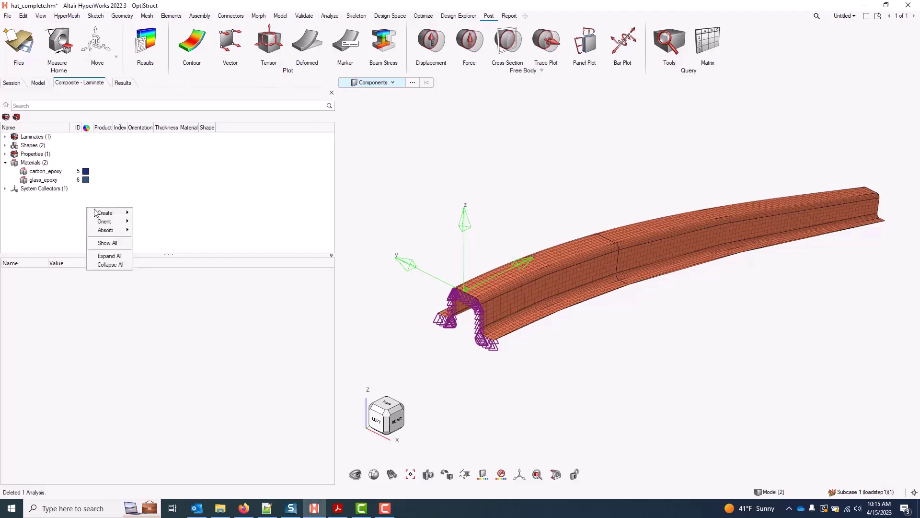
{"action": "mouse_move", "coordinate": [98, 213]}
{"action": "left_click", "coordinate": [171, 213]}
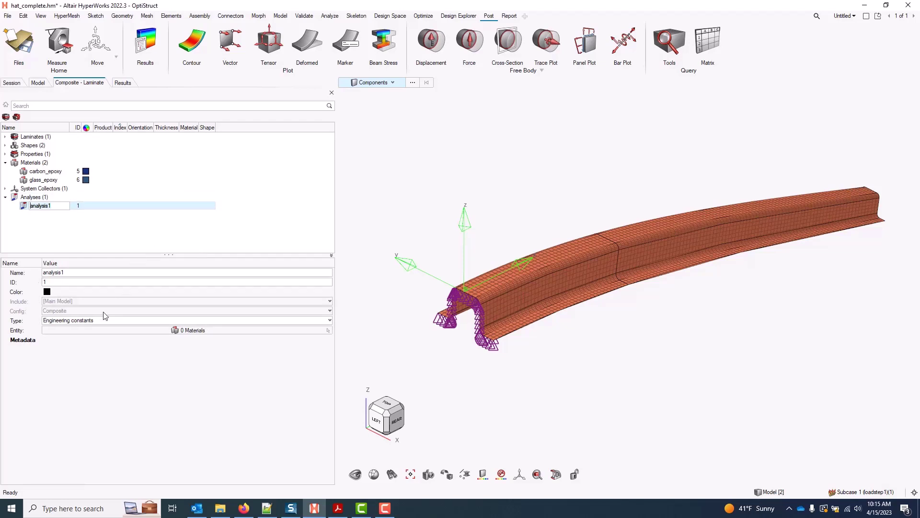
{"action": "key", "text": "Return"}
{"action": "left_click", "coordinate": [99, 326]}
{"action": "left_click", "coordinate": [77, 340]}
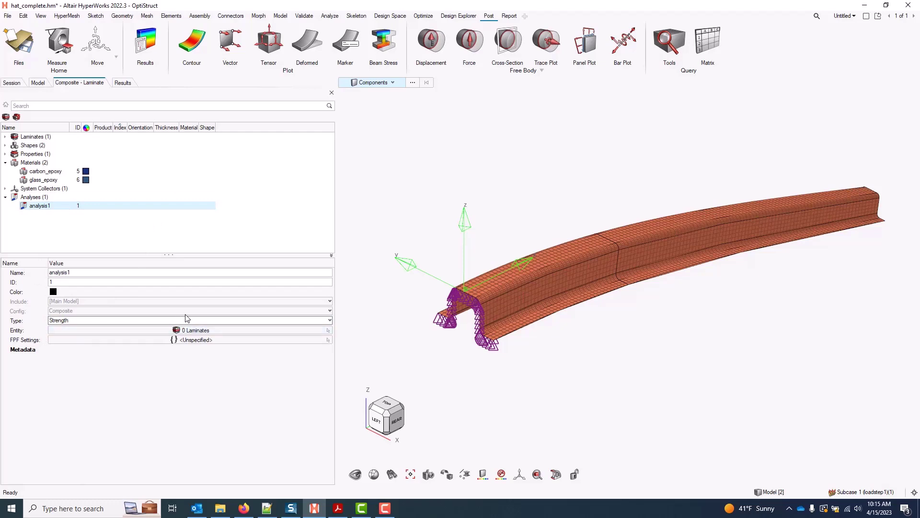
Set the analysis entity to Laminates and select the single laminate.
{"action": "left_click", "coordinate": [196, 330]}
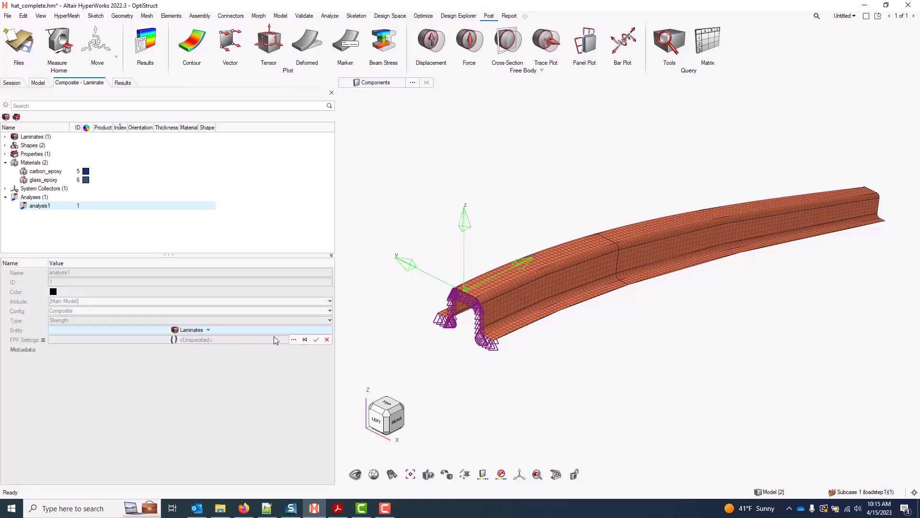
{"action": "left_click", "coordinate": [208, 331]}
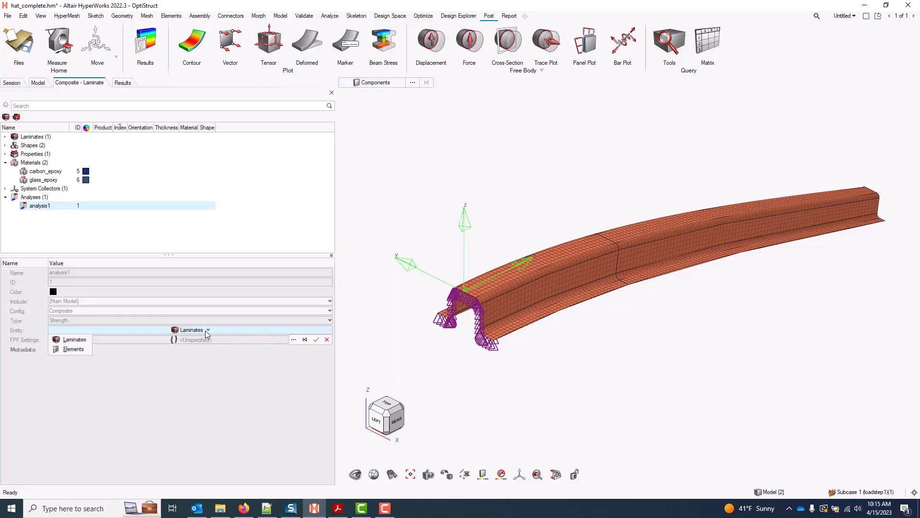
{"action": "left_click", "coordinate": [293, 340]}
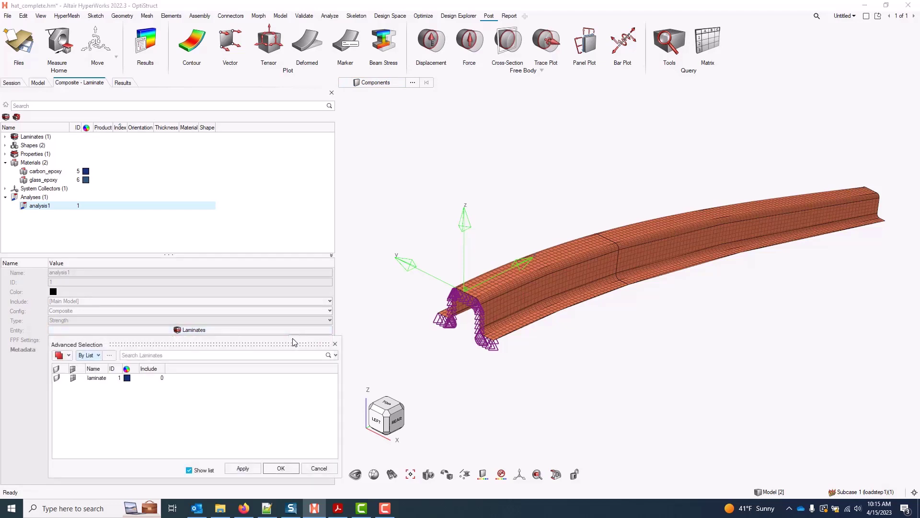
{"action": "left_click", "coordinate": [96, 377]}
{"action": "left_click", "coordinate": [277, 469]}
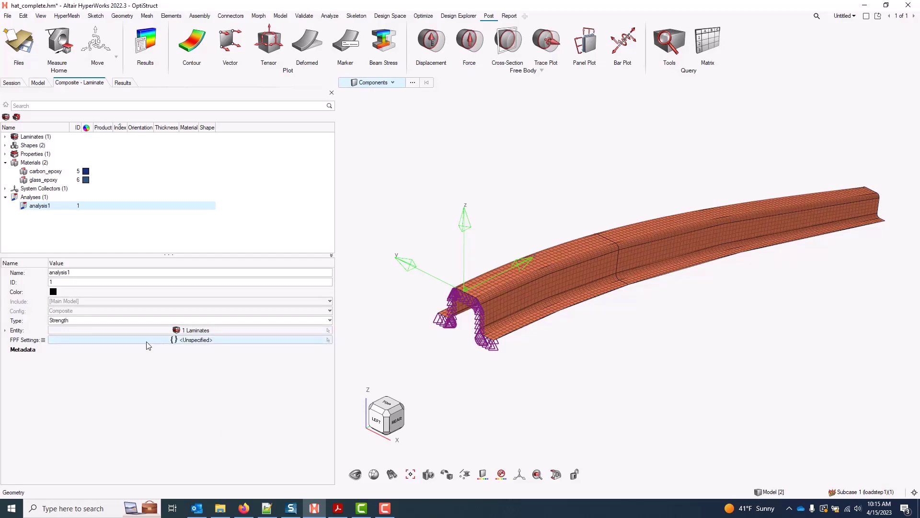
Create First_Ply_Failure1 with the max strain criterion applied to carbon_epoxy and glass_epoxy.
{"action": "right_click", "coordinate": [258, 211]}
{"action": "mouse_move", "coordinate": [293, 219]}
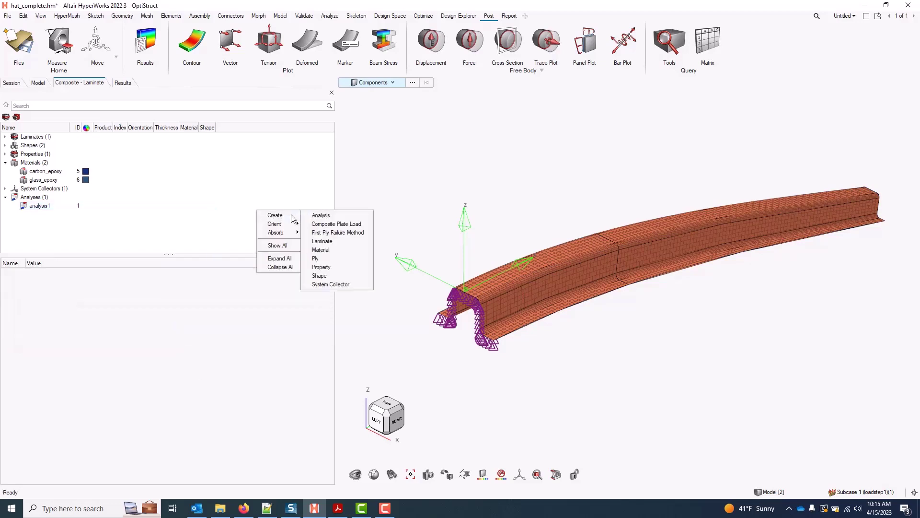
{"action": "left_click", "coordinate": [350, 233]}
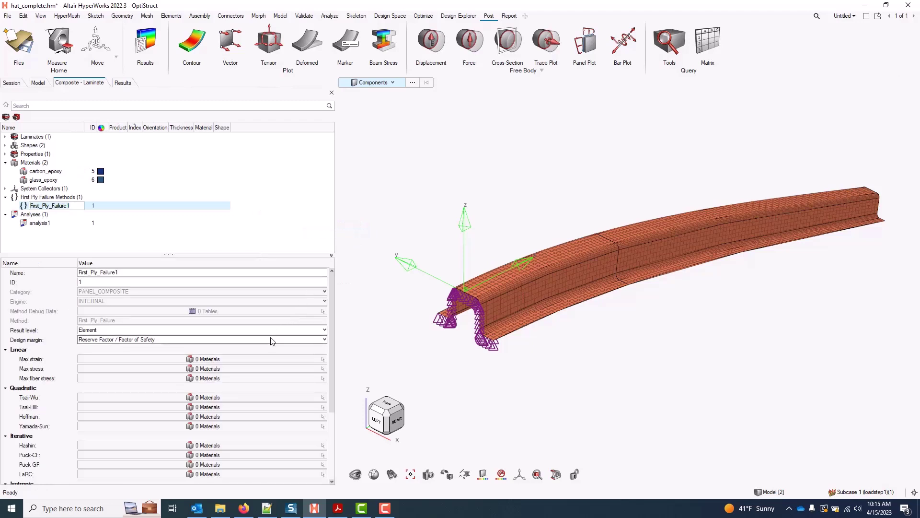
{"action": "left_click", "coordinate": [238, 363]}
{"action": "left_click", "coordinate": [290, 369]}
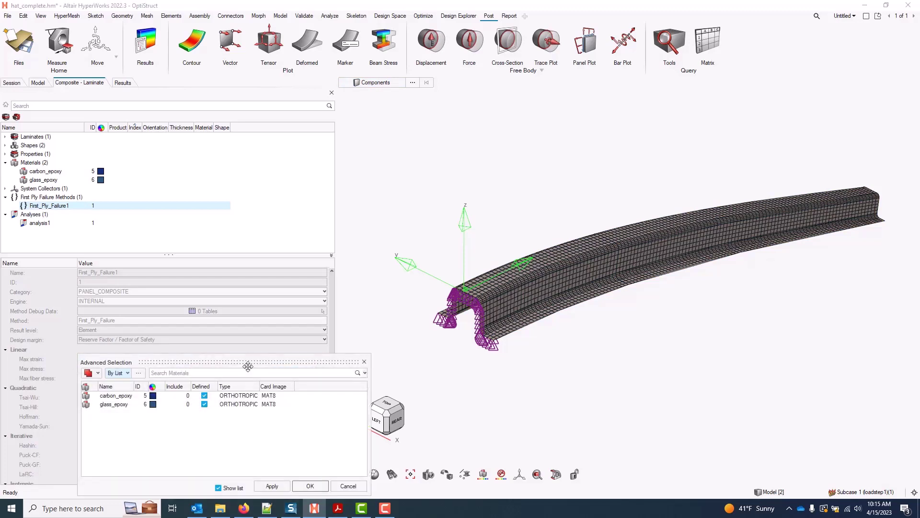
{"action": "left_click_drag", "start_coordinate": [121, 418], "coordinate": [112, 400]}
{"action": "left_click", "coordinate": [310, 485]}
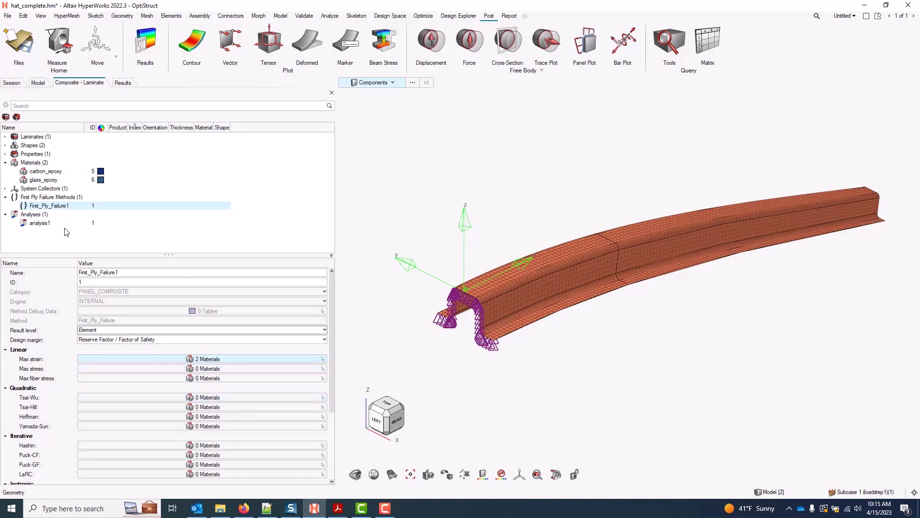
Inspect carbon_epoxy's MAT8 material property values.
{"action": "left_click", "coordinate": [46, 171]}
{"action": "scroll", "coordinate": [152, 355], "scroll_direction": "down", "scroll_amount": 3}
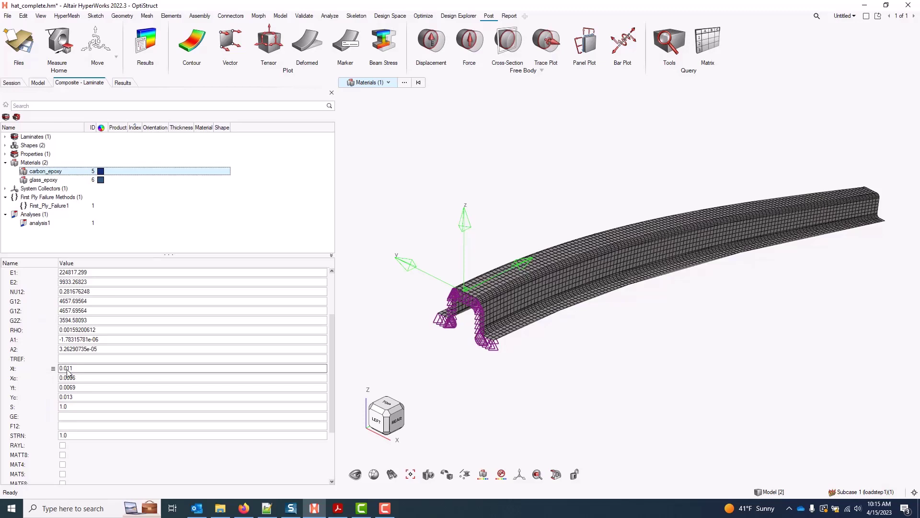
{"action": "scroll", "coordinate": [99, 330], "scroll_direction": "up", "scroll_amount": 3}
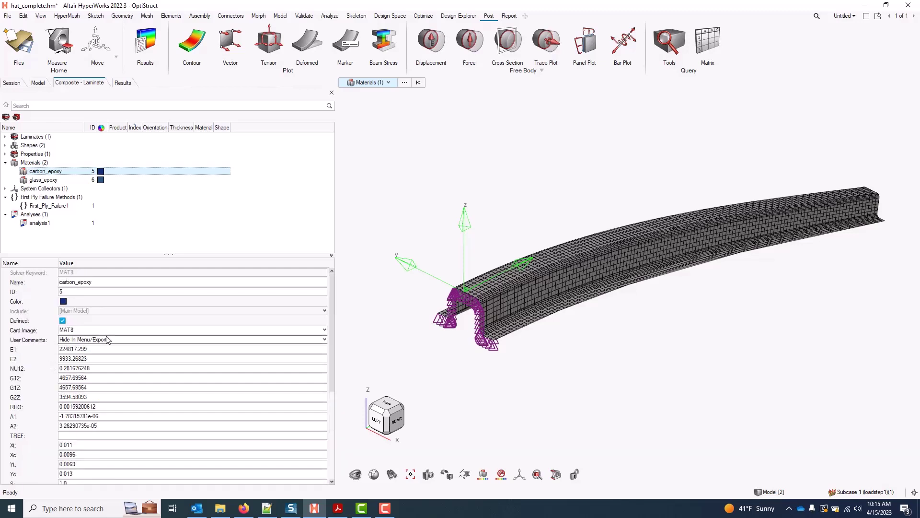
Set analysis1's FPF Settings to First_Ply_Failure1.
{"action": "left_click", "coordinate": [43, 224]}
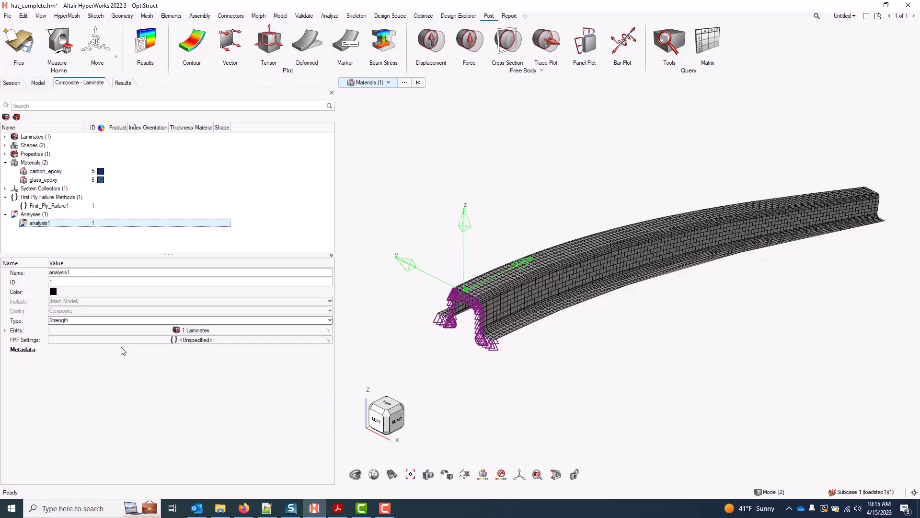
{"action": "left_click", "coordinate": [191, 340]}
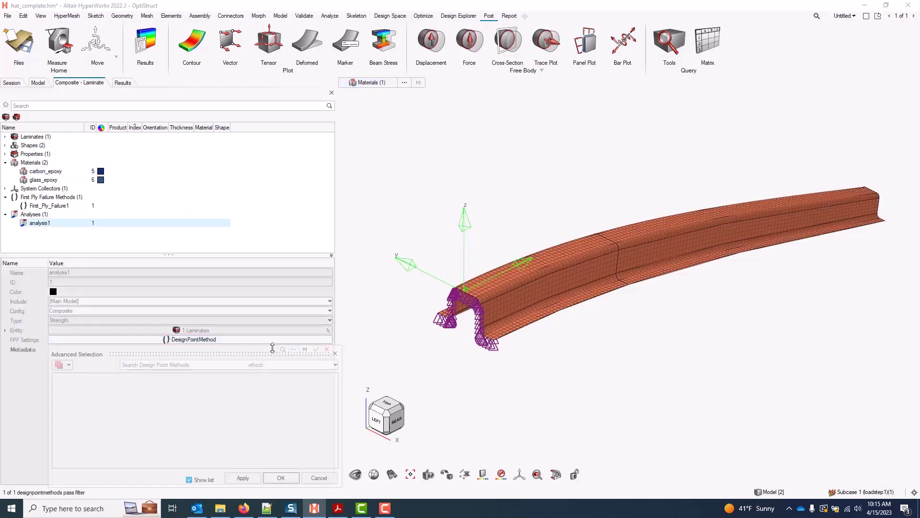
{"action": "left_click", "coordinate": [103, 388]}
{"action": "left_click", "coordinate": [281, 478]}
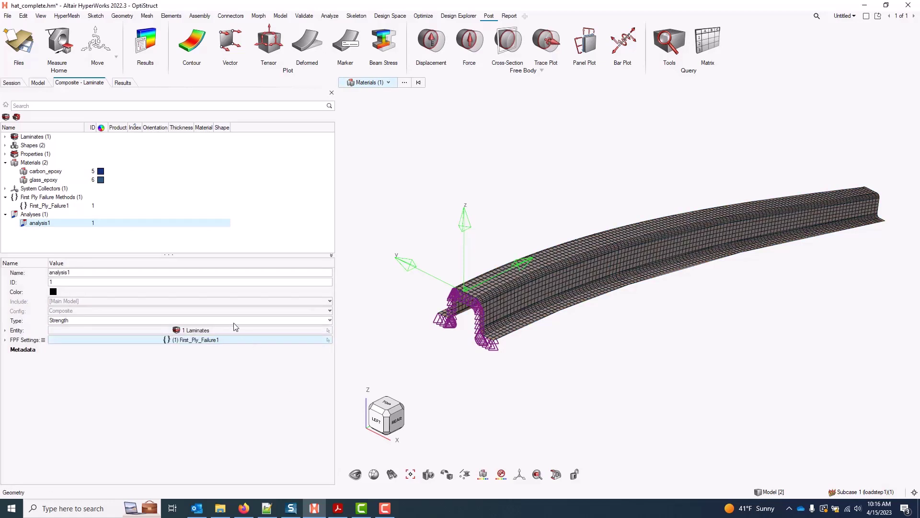
Run analysis1 and reposition the Result Viewer to see critical loads, failure modes and plies.
{"action": "right_click", "coordinate": [67, 225]}
{"action": "left_click", "coordinate": [105, 254]}
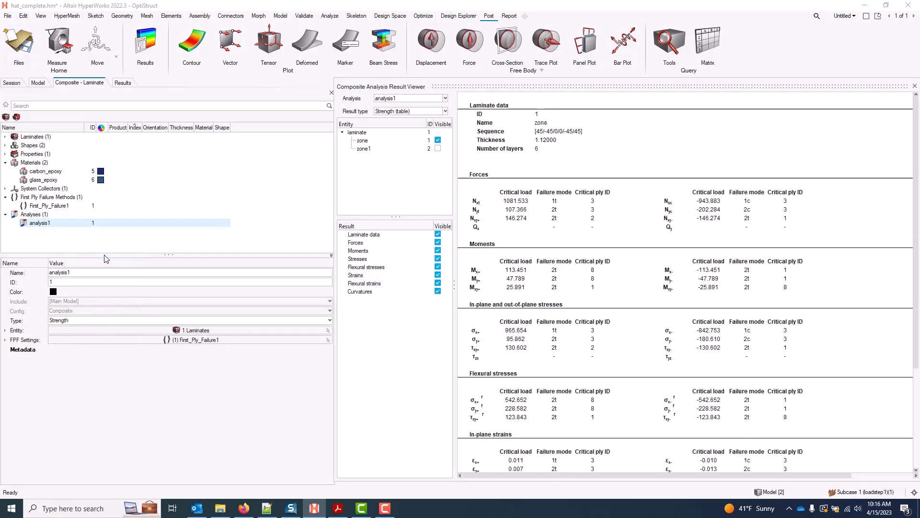
{"action": "left_click_drag", "start_coordinate": [445, 78], "coordinate": [391, 73]}
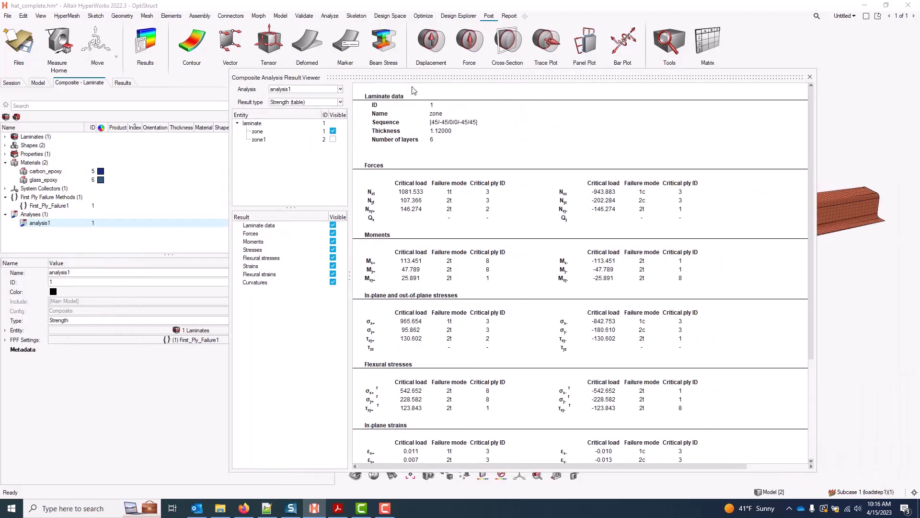